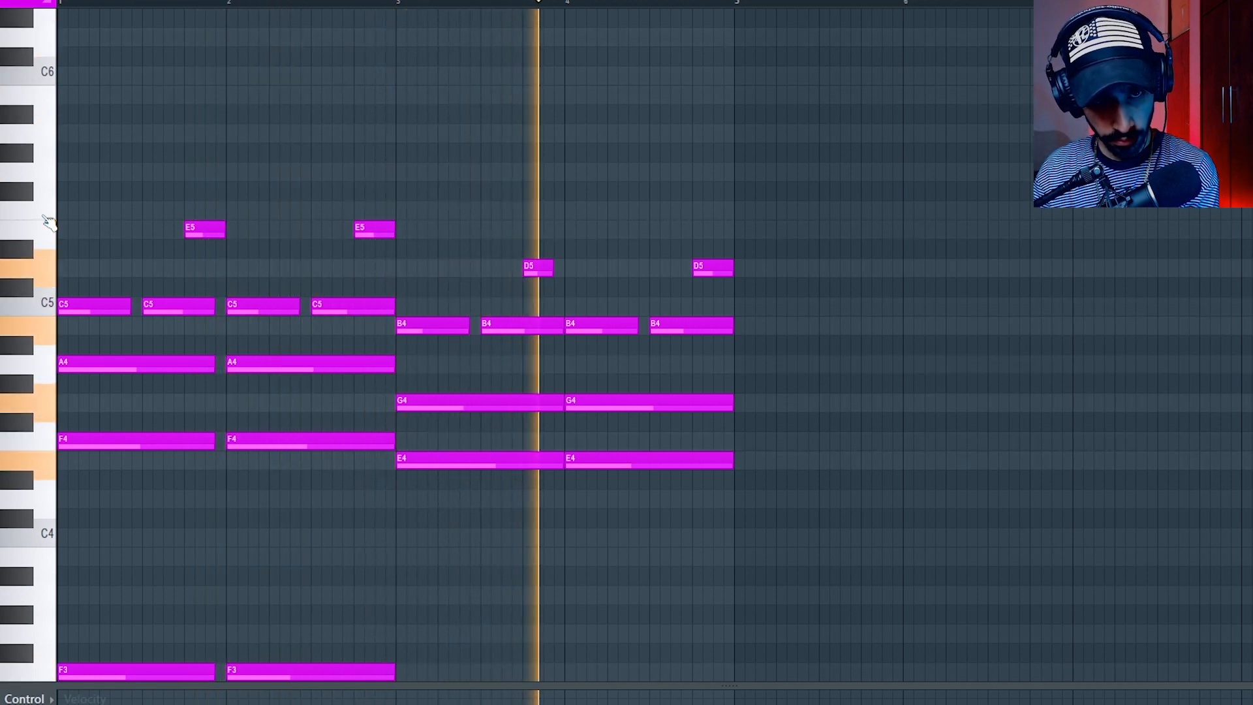
Set ValhallaVintageVerb on Insert 1 to 15.18 ms predelay, Chorus Space mode and a 400 Hz LowCut, and close it.
{"action": "key", "text": "space"}
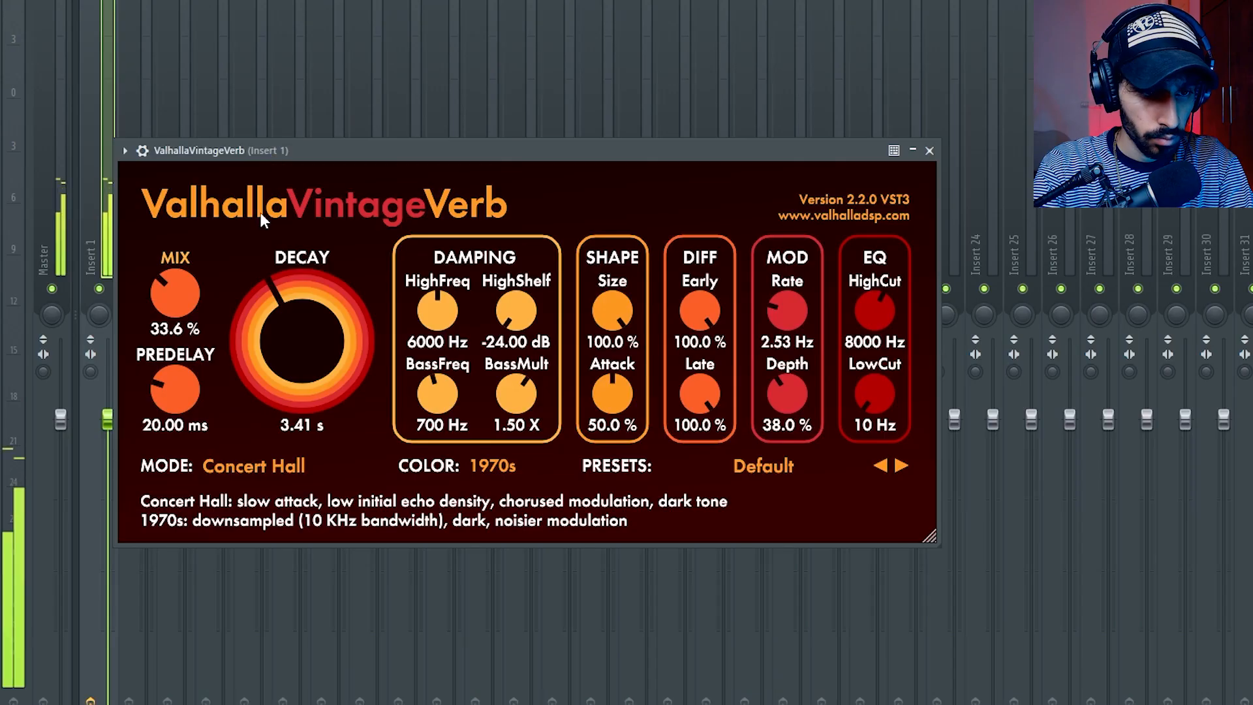
{"action": "left_click_drag", "start_coordinate": [176, 402], "coordinate": [176, 404]}
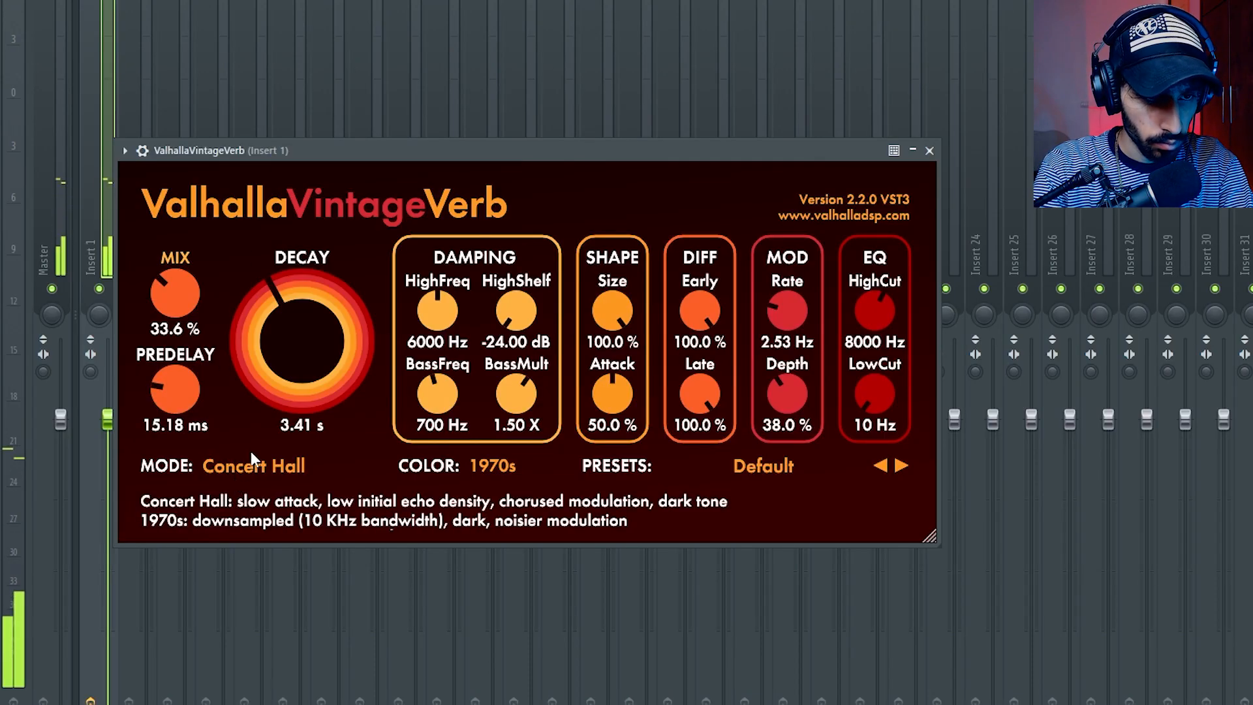
{"action": "left_click", "coordinate": [253, 468]}
{"action": "left_click", "coordinate": [270, 170]}
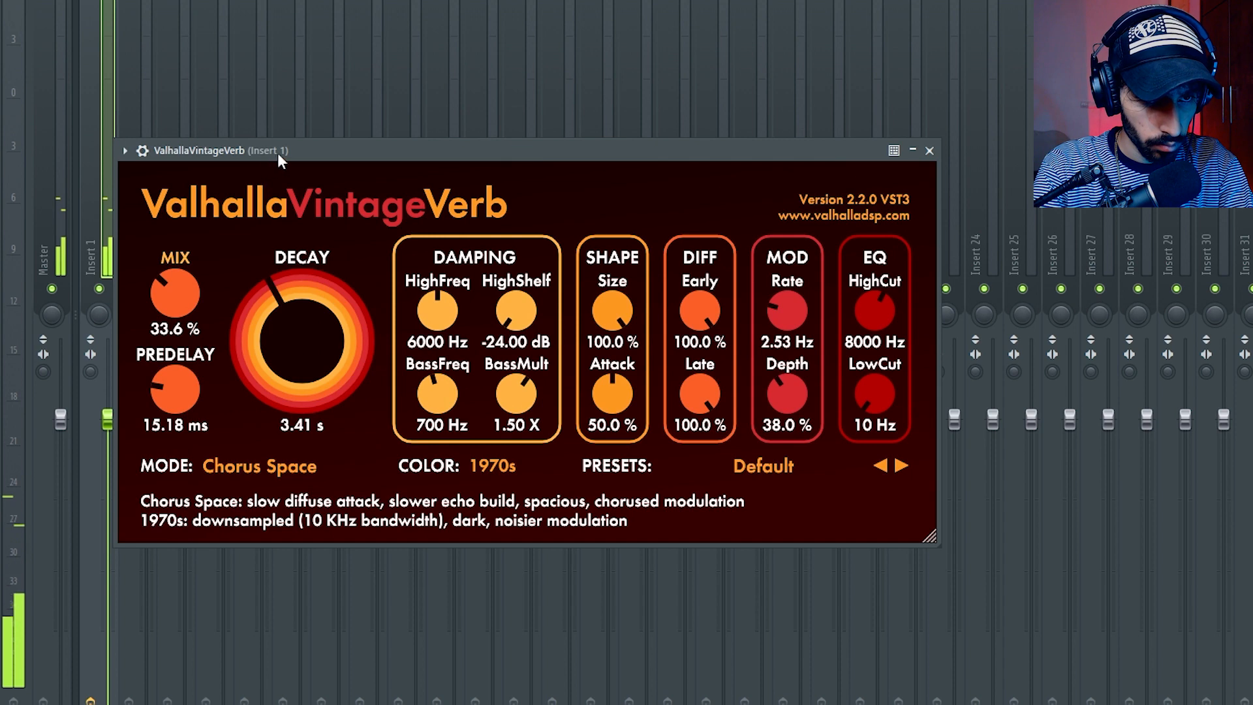
{"action": "left_click_drag", "start_coordinate": [280, 154], "coordinate": [291, 146]}
{"action": "left_click_drag", "start_coordinate": [853, 396], "coordinate": [856, 338]}
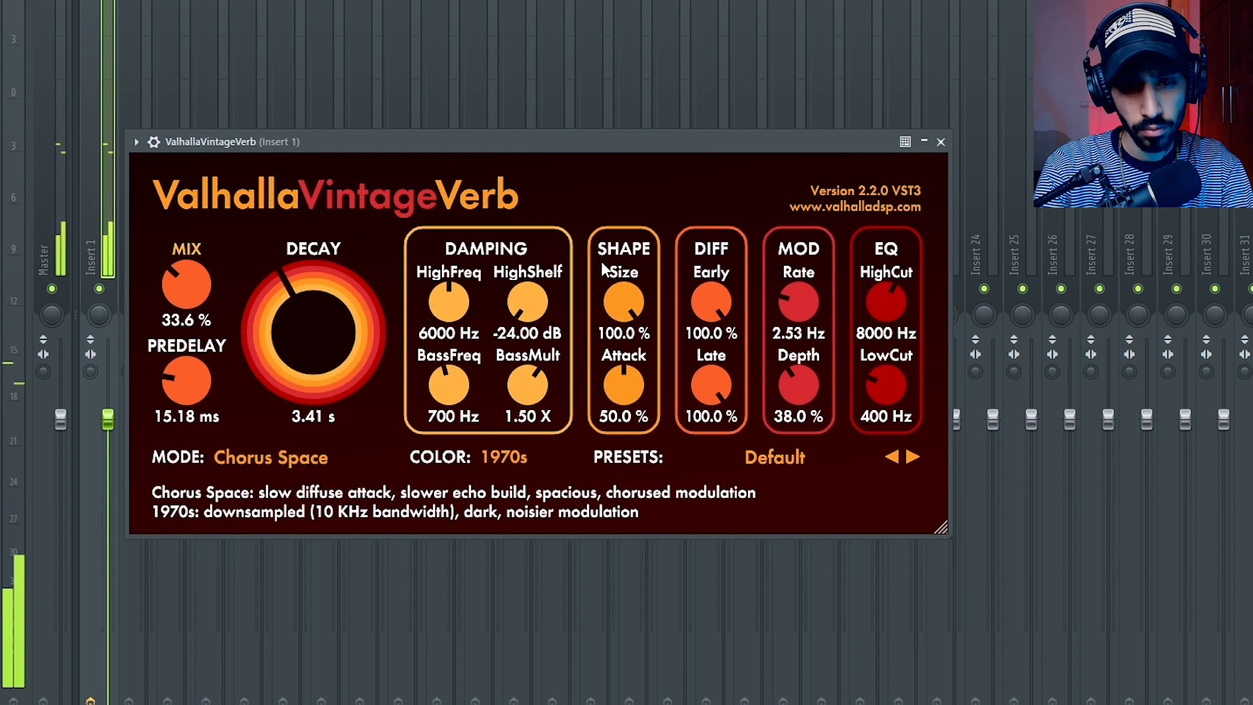
{"action": "left_click", "coordinate": [941, 142]}
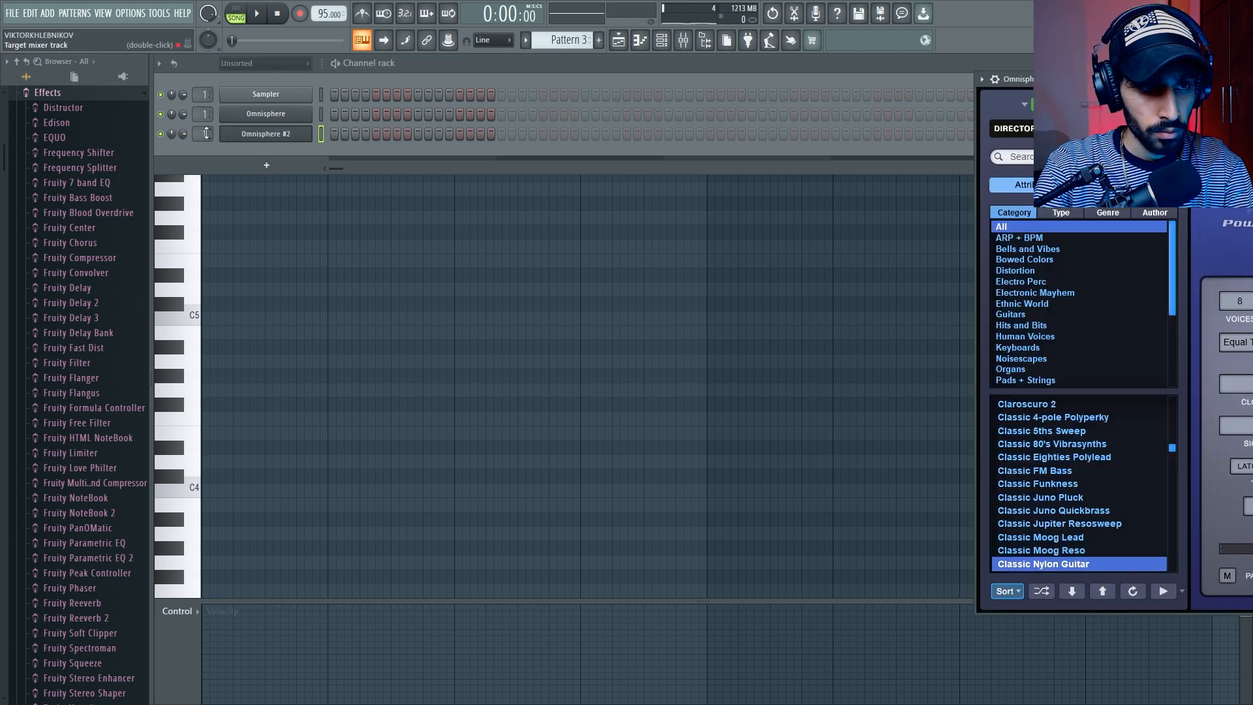
Copy the Fruity Parametric EQ 2 preset from Insert 1's effect slot to mixer track Insert 2.
{"action": "left_click", "coordinate": [683, 41]}
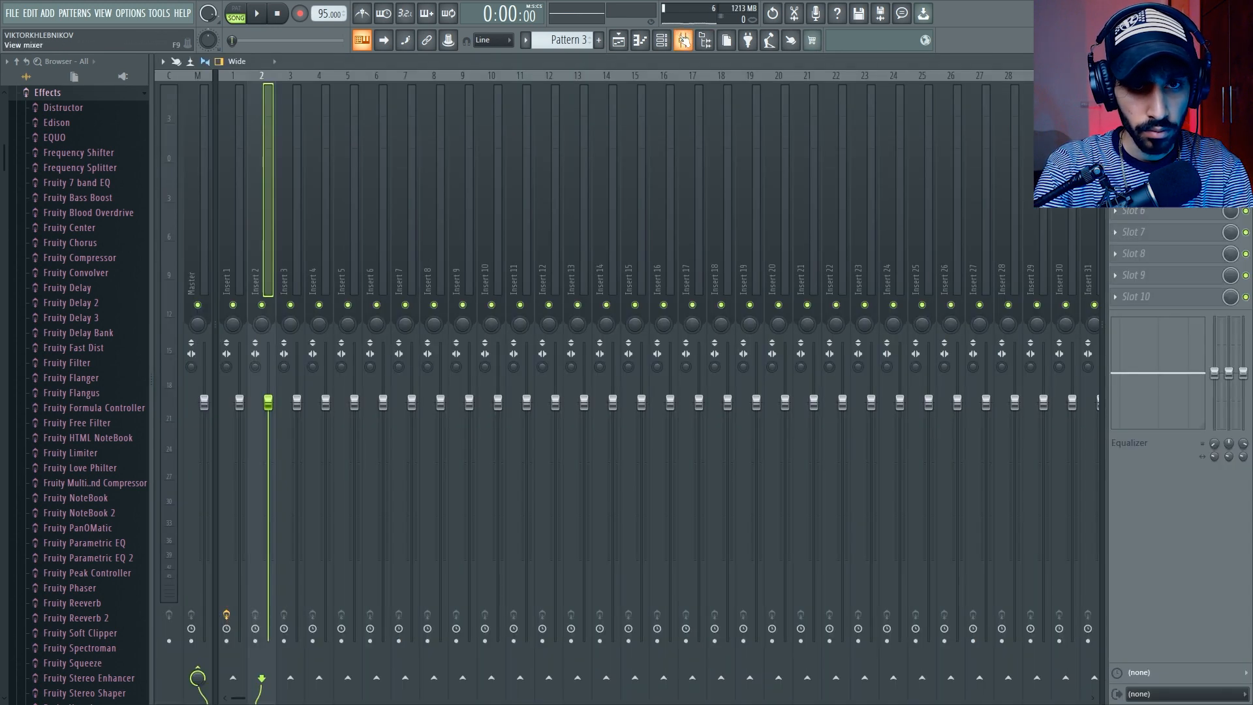
{"action": "left_click", "coordinate": [247, 154]}
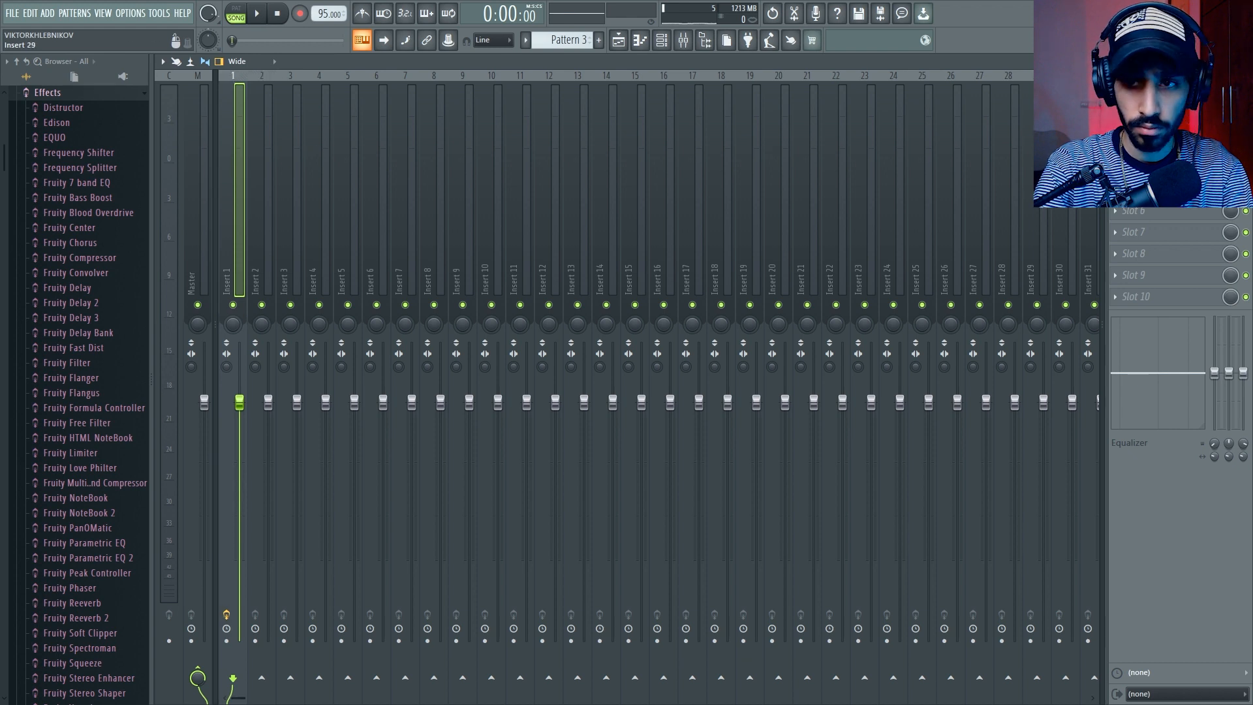
{"action": "left_click", "coordinate": [1116, 102]}
{"action": "left_click_drag", "start_coordinate": [1139, 157], "coordinate": [456, 176]}
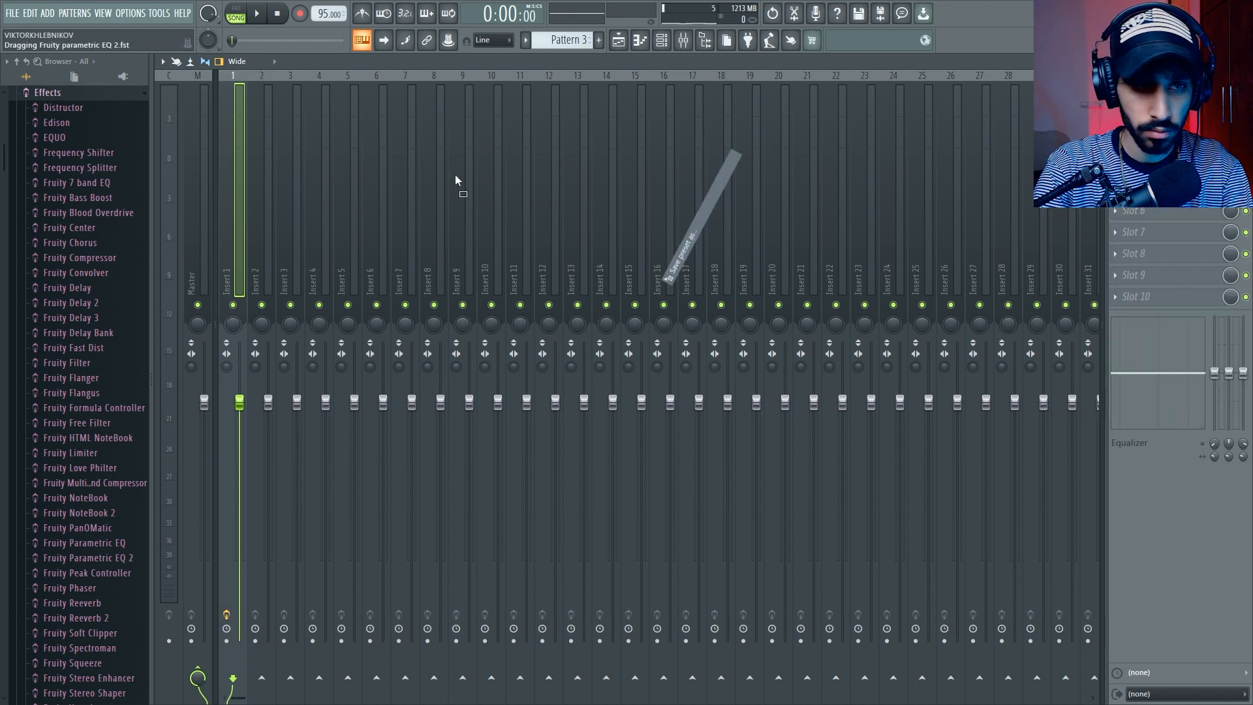
{"action": "left_click_drag", "start_coordinate": [260, 169], "coordinate": [268, 136]}
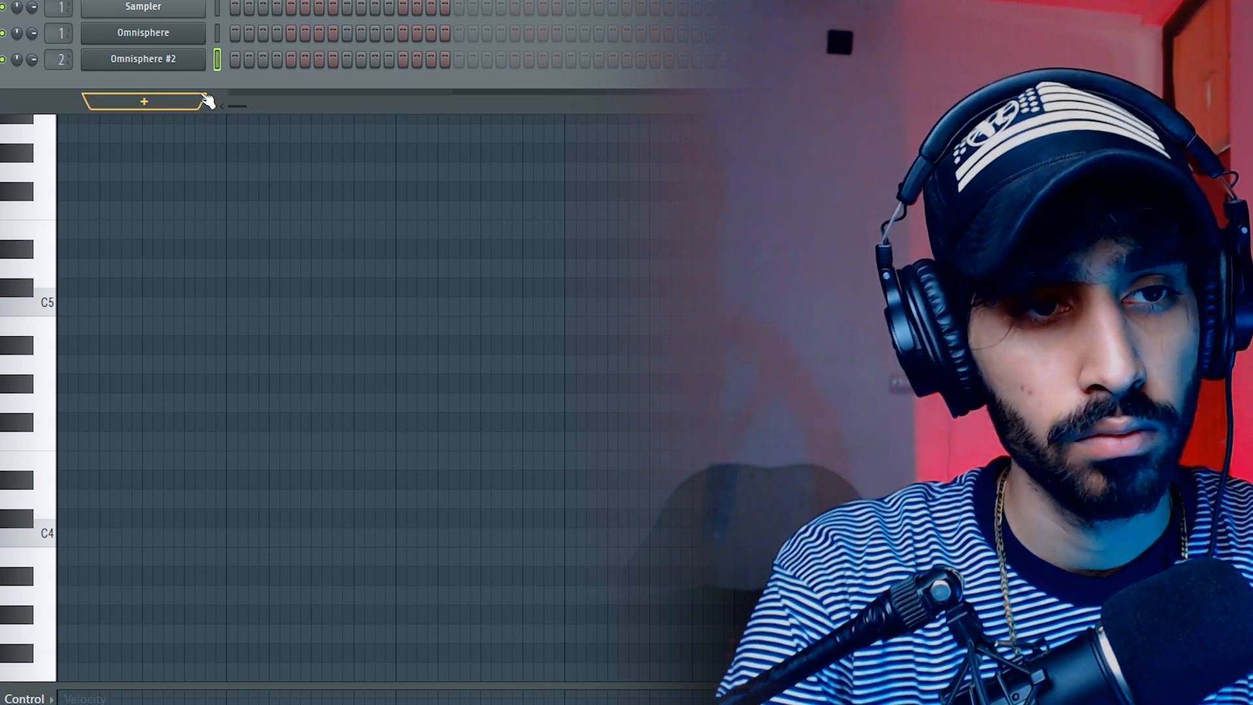
Play back the Omnisphere #2 melody in the piano roll to check the notes.
{"action": "key", "text": "space"}
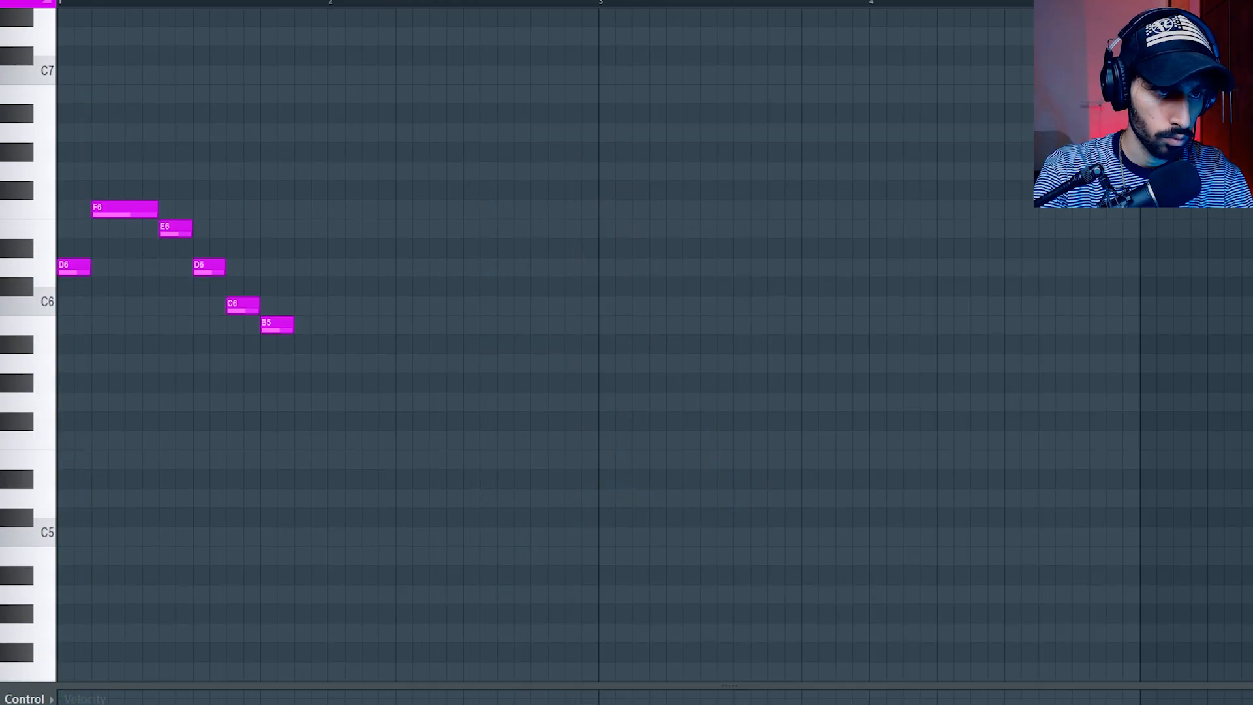
{"action": "key", "text": "space"}
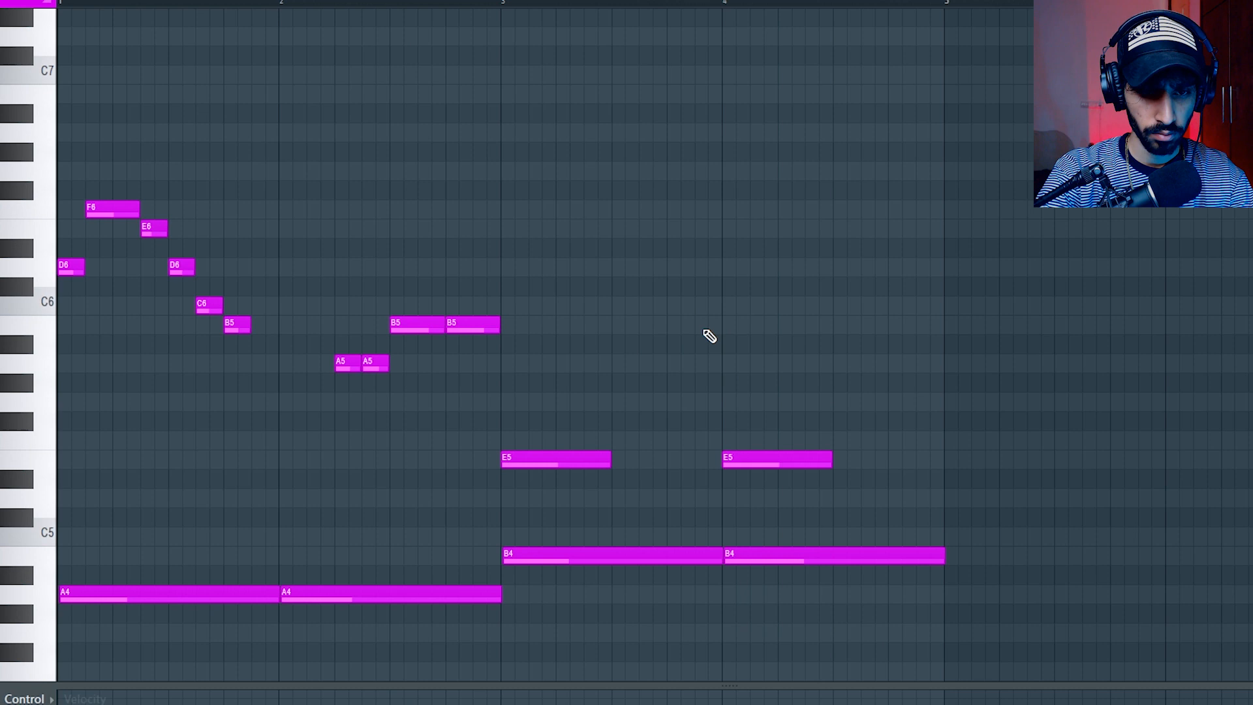
{"action": "key", "text": "space"}
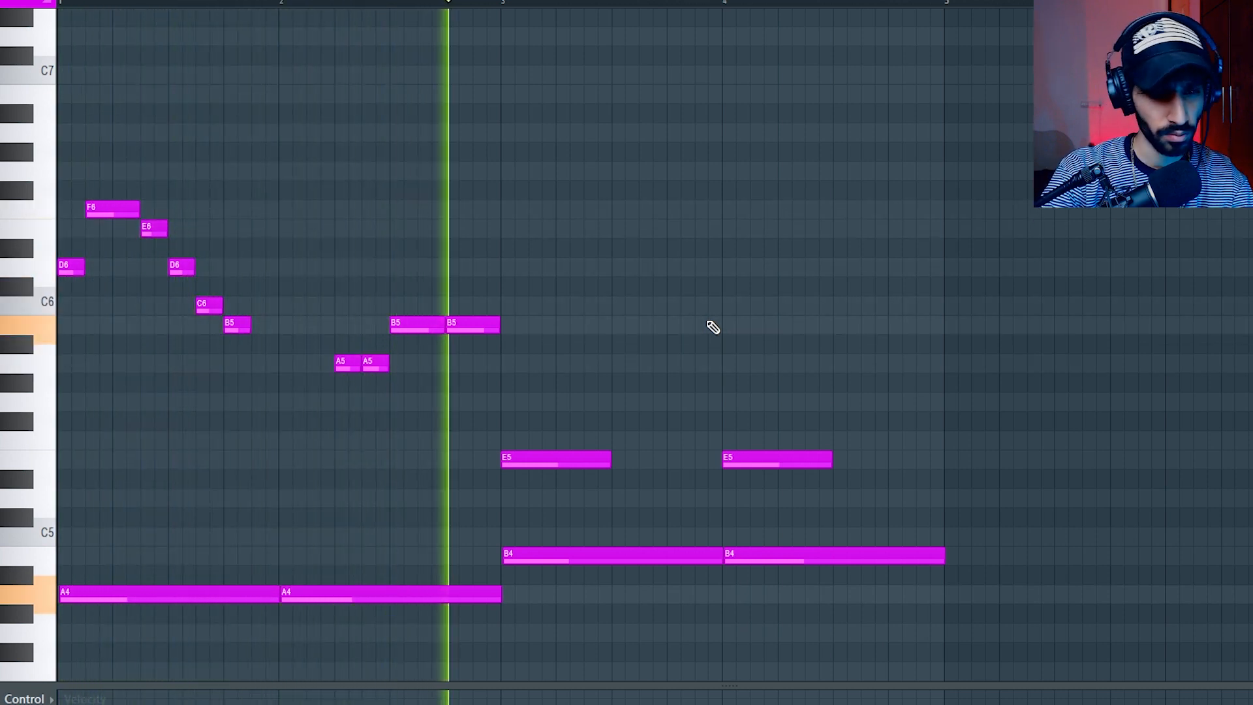
{"action": "left_click_drag", "start_coordinate": [570, 260], "coordinate": [386, 372]}
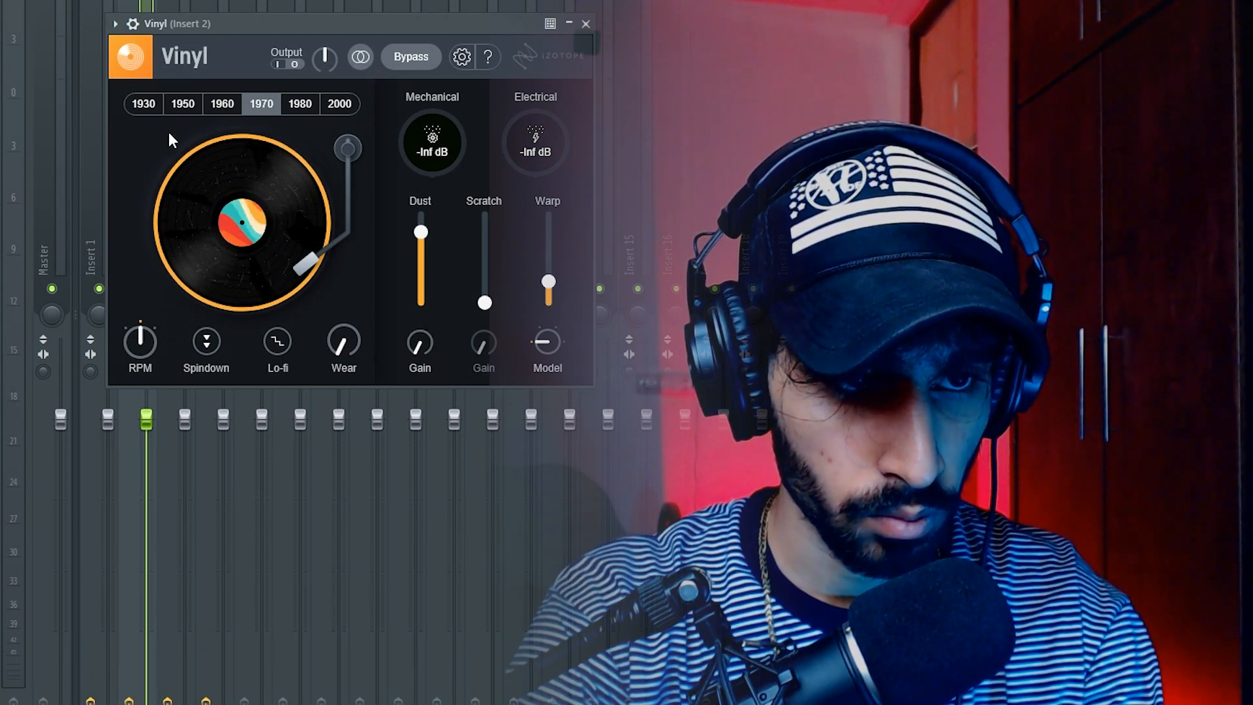
Set the Vinyl effect on Insert 2 to the 1930 era and close its window.
{"action": "left_click", "coordinate": [157, 104]}
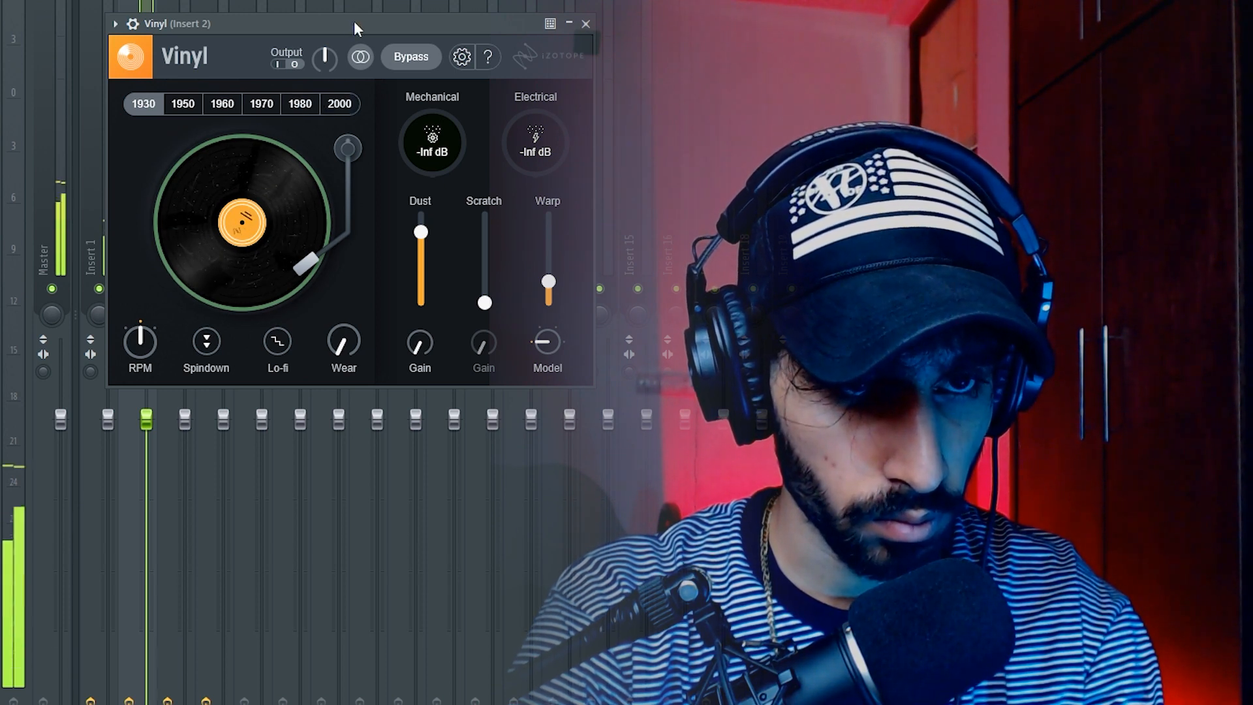
{"action": "left_click_drag", "start_coordinate": [355, 24], "coordinate": [384, 26]}
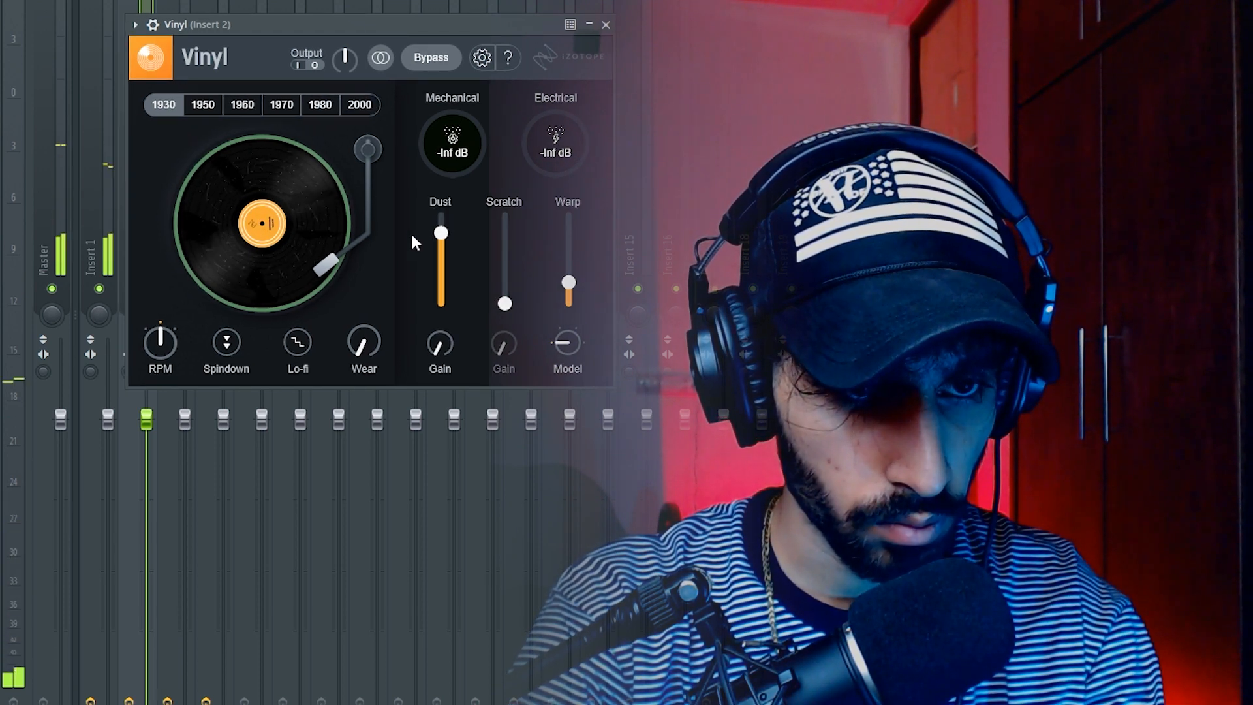
{"action": "left_click_drag", "start_coordinate": [369, 347], "coordinate": [362, 372]}
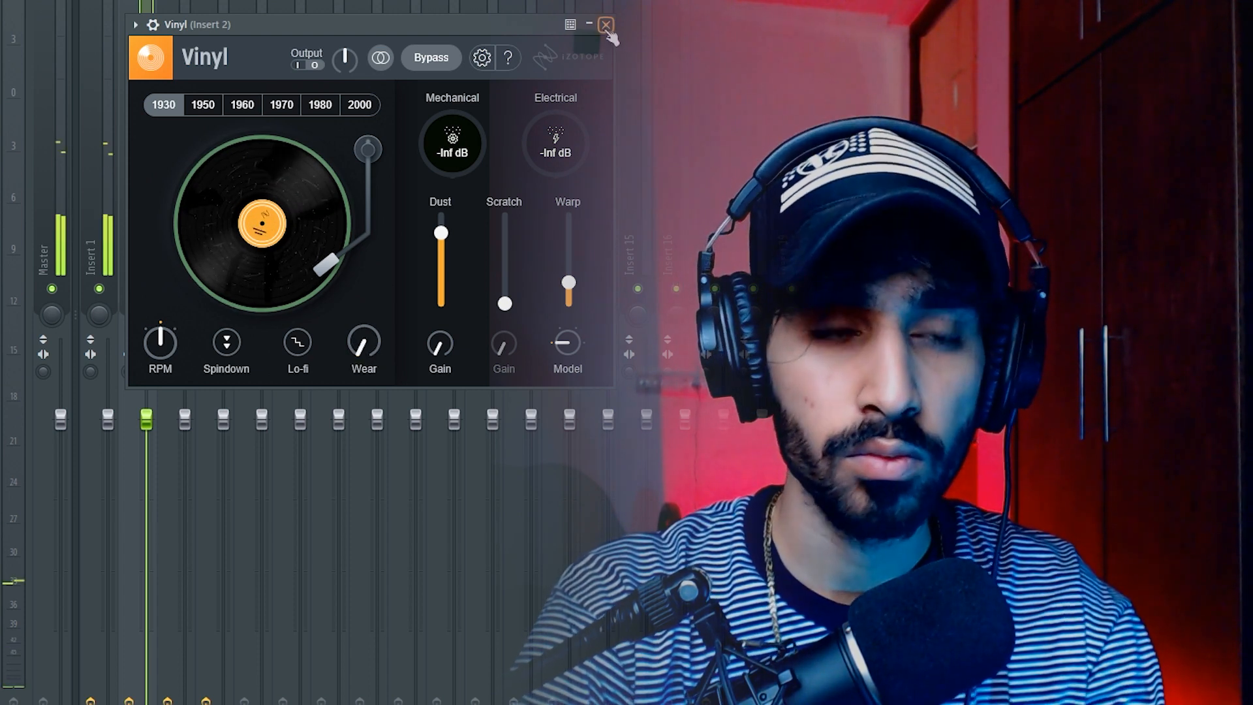
{"action": "left_click", "coordinate": [605, 26]}
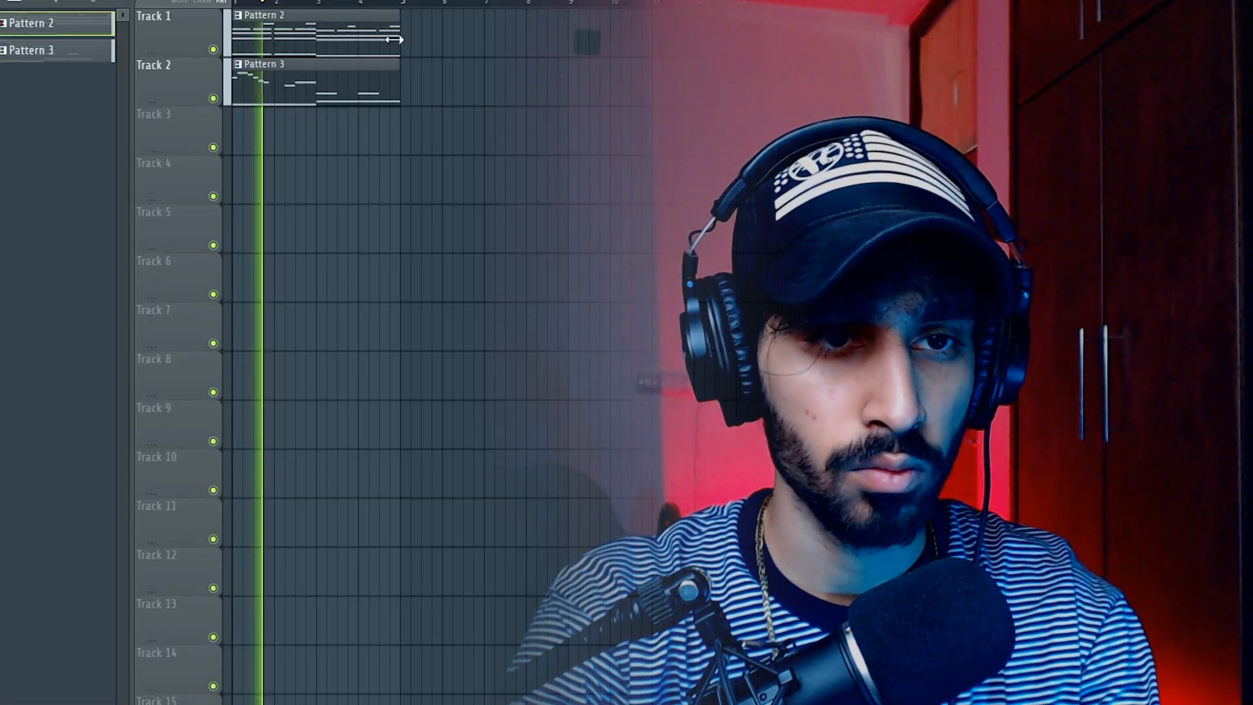
Place a second Pattern 2 clip at bar 5 on Track 1 and extend the Pattern 3 clip to bar 9.
{"action": "left_click", "coordinate": [440, 43]}
{"action": "left_click_drag", "start_coordinate": [440, 43], "coordinate": [430, 43]}
{"action": "left_click_drag", "start_coordinate": [400, 85], "coordinate": [573, 86]}
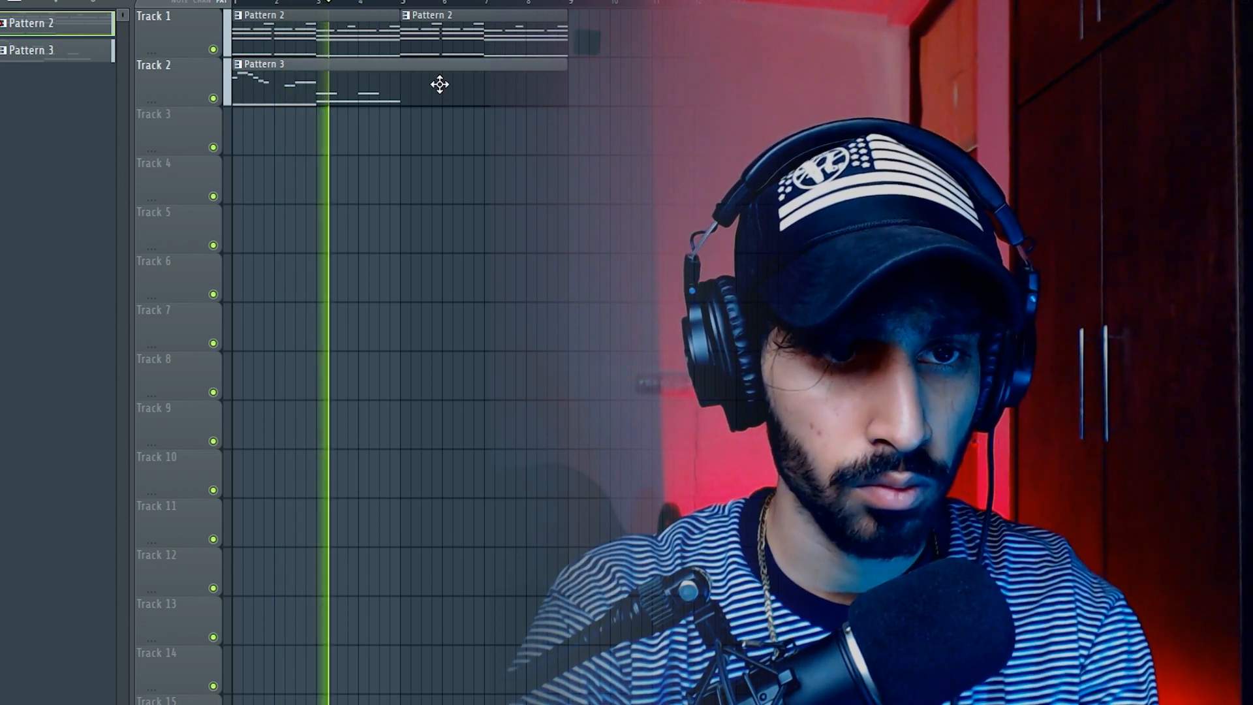
Open Pattern 3 in the piano roll, review its melody notes, and stop playback.
{"action": "double_click", "coordinate": [440, 84]}
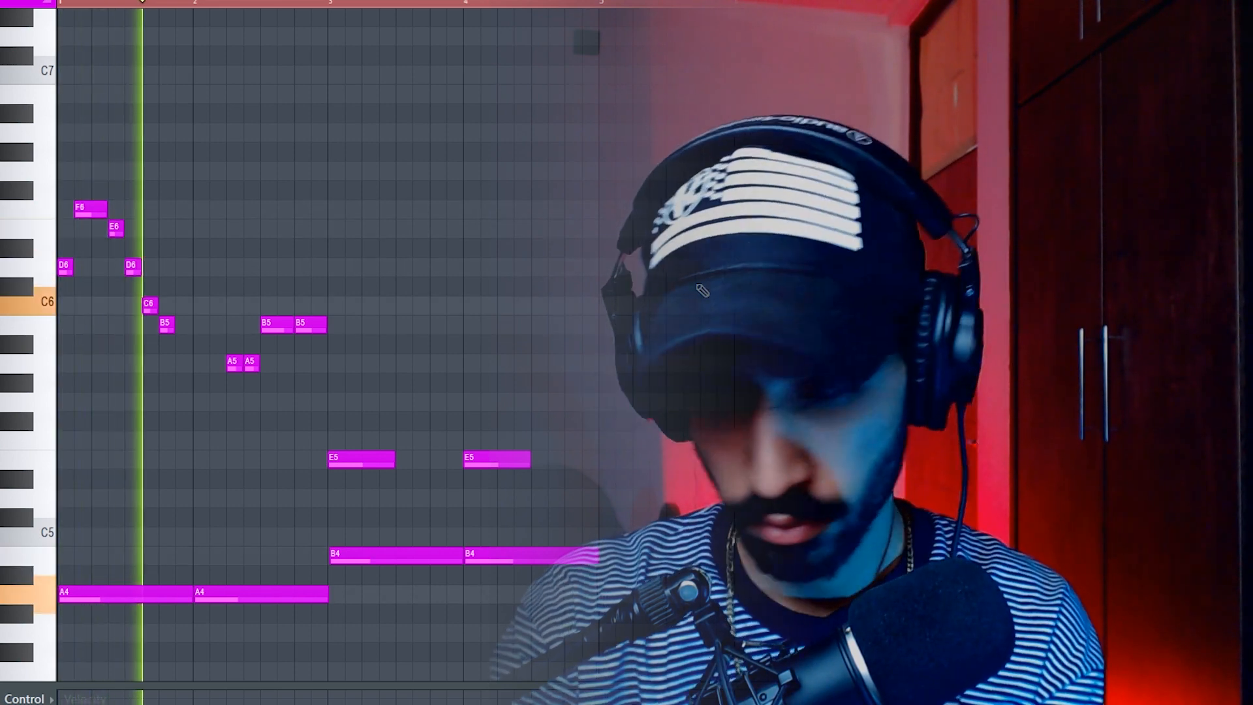
{"action": "scroll", "coordinate": [571, 422], "scroll_direction": "down", "scroll_amount": 3}
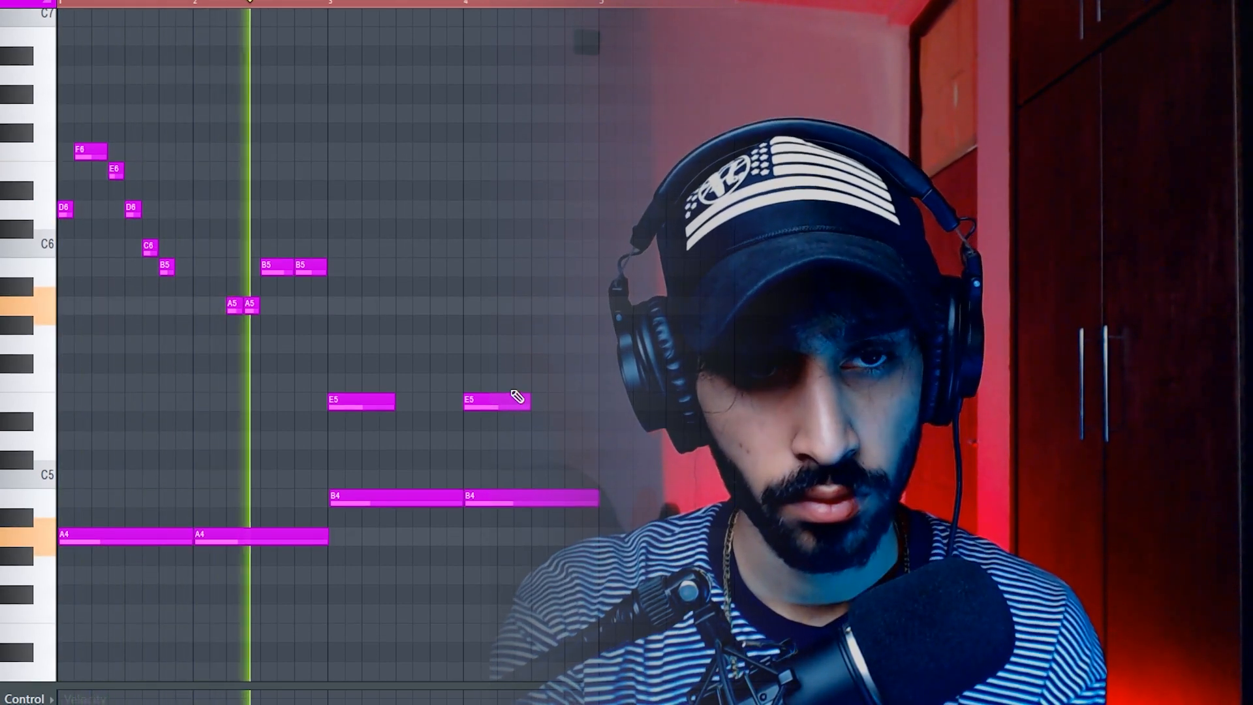
{"action": "scroll", "coordinate": [548, 400], "scroll_direction": "up", "scroll_amount": 3}
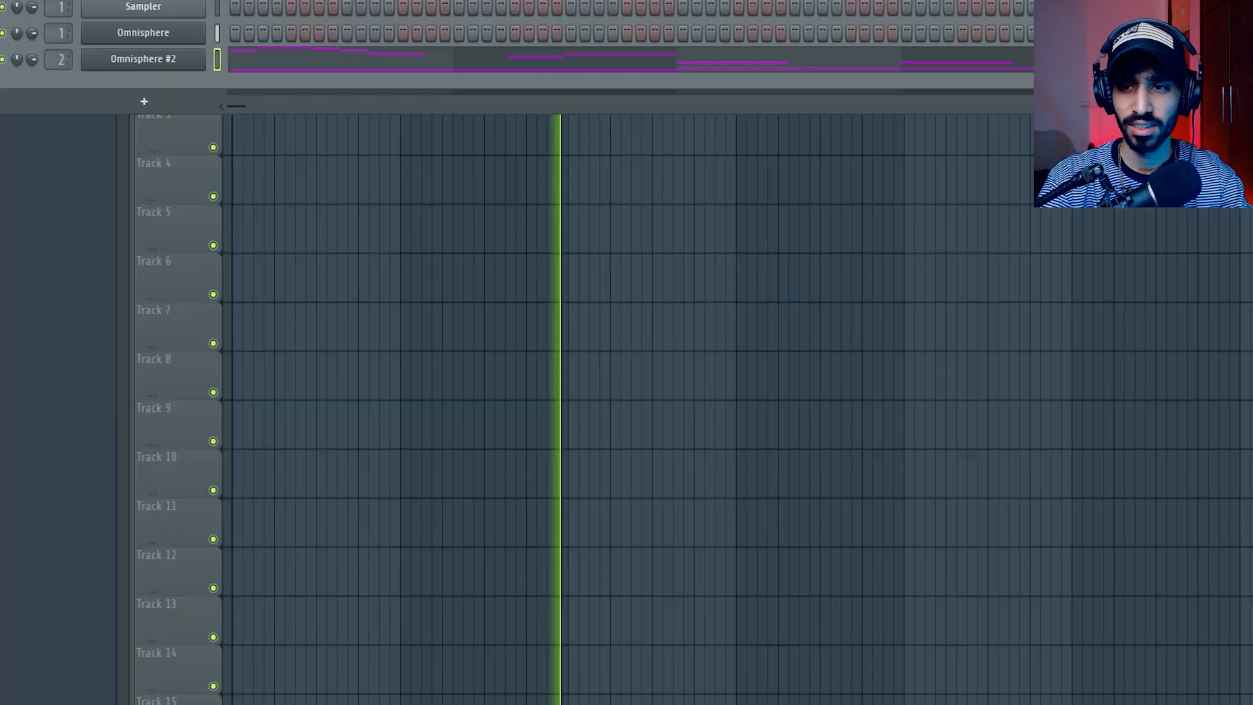
{"action": "key", "text": "space"}
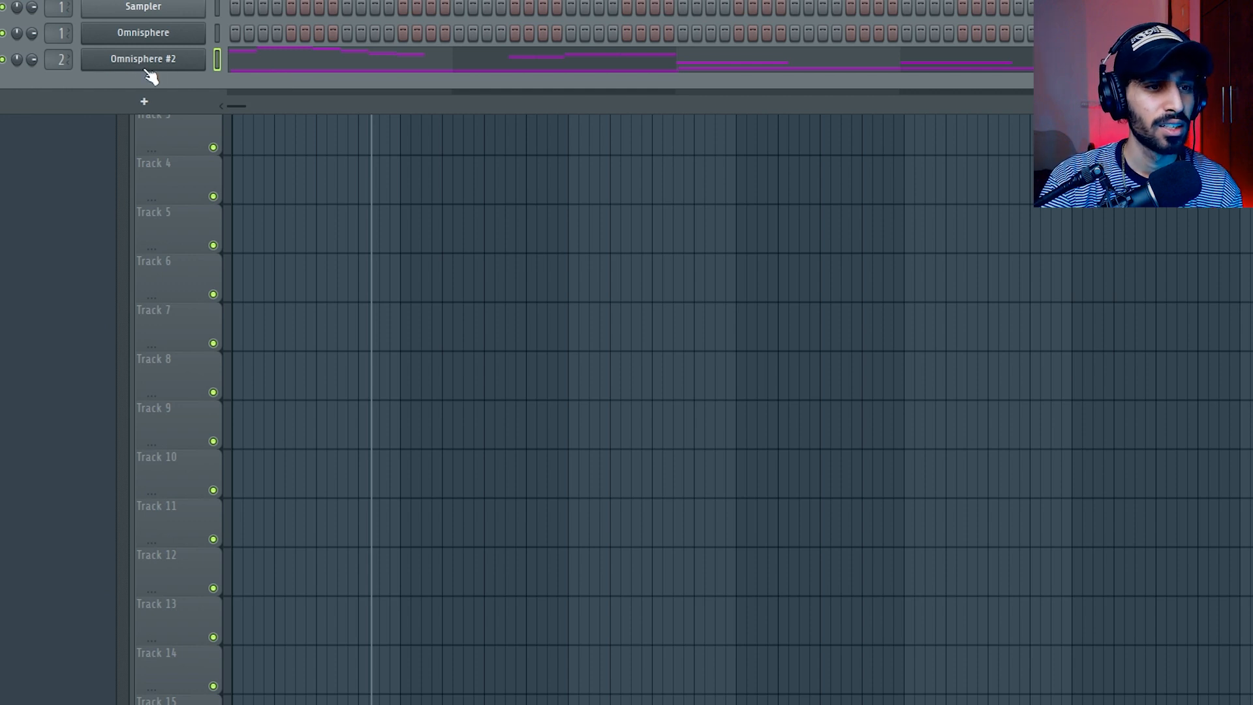
Add a third Pattern 2 clip at bar 9 on Track 1 and make that clip unique.
{"action": "key", "text": "F6"}
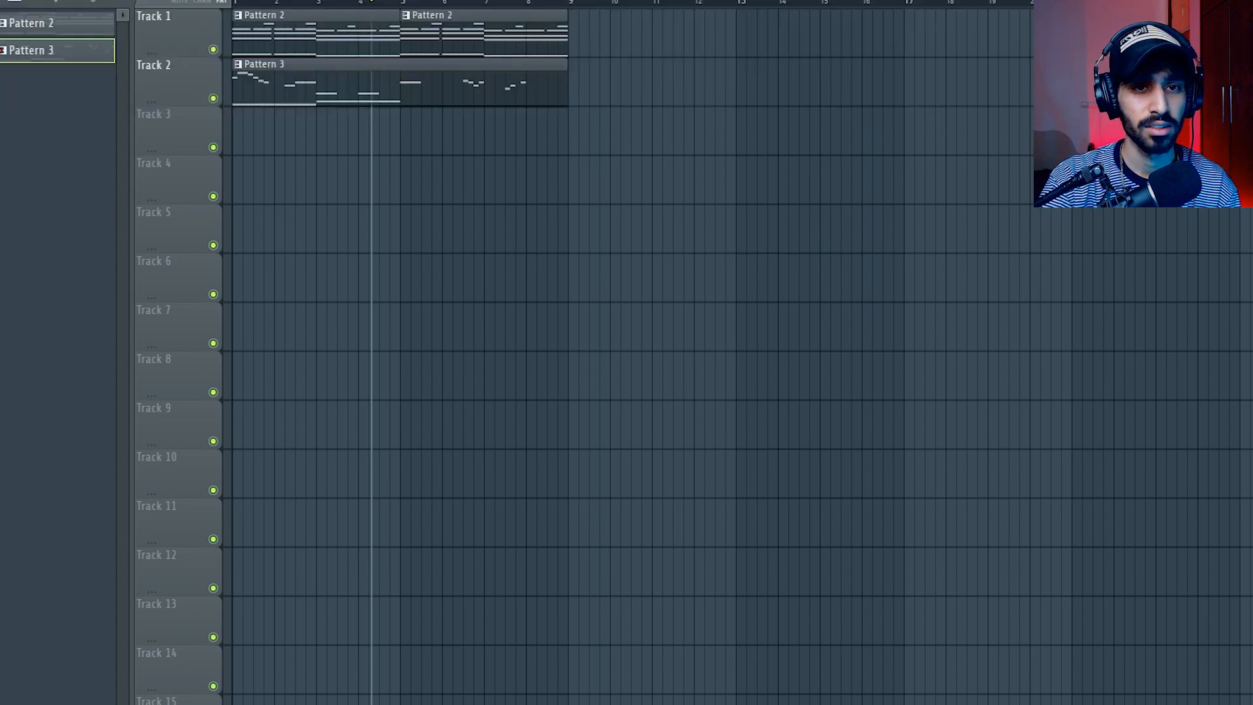
{"action": "left_click", "coordinate": [411, 21]}
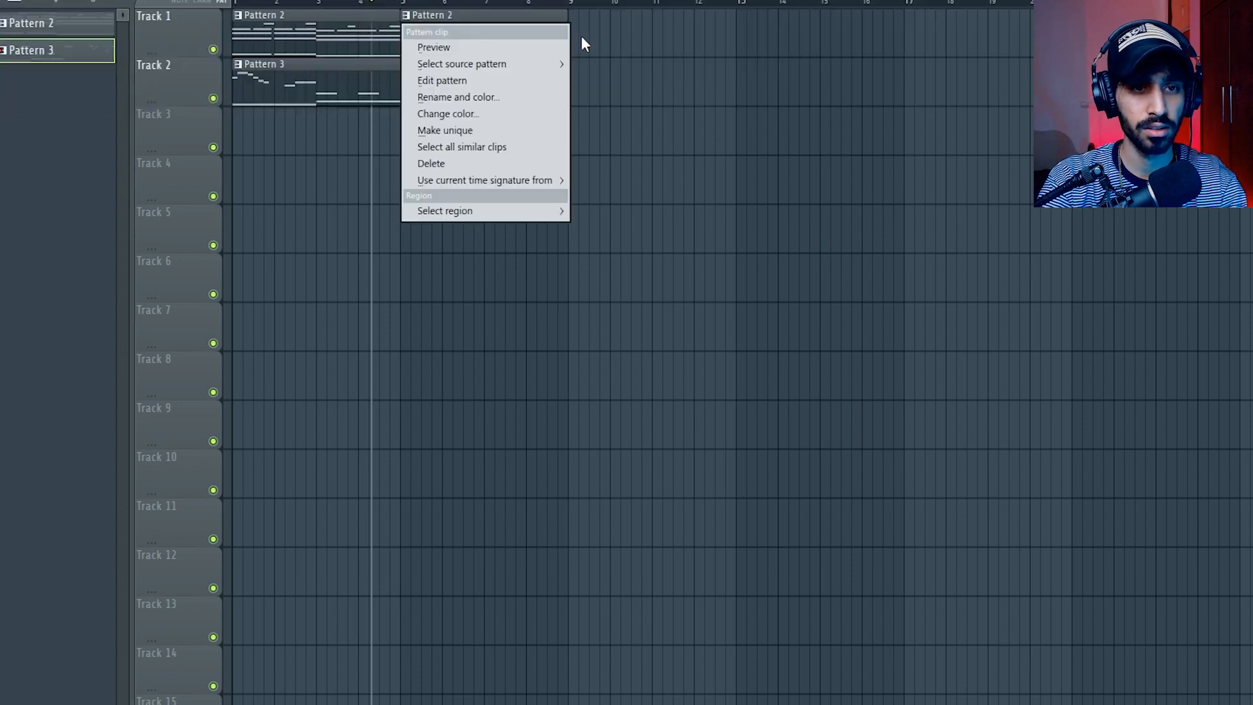
{"action": "left_click", "coordinate": [573, 15]}
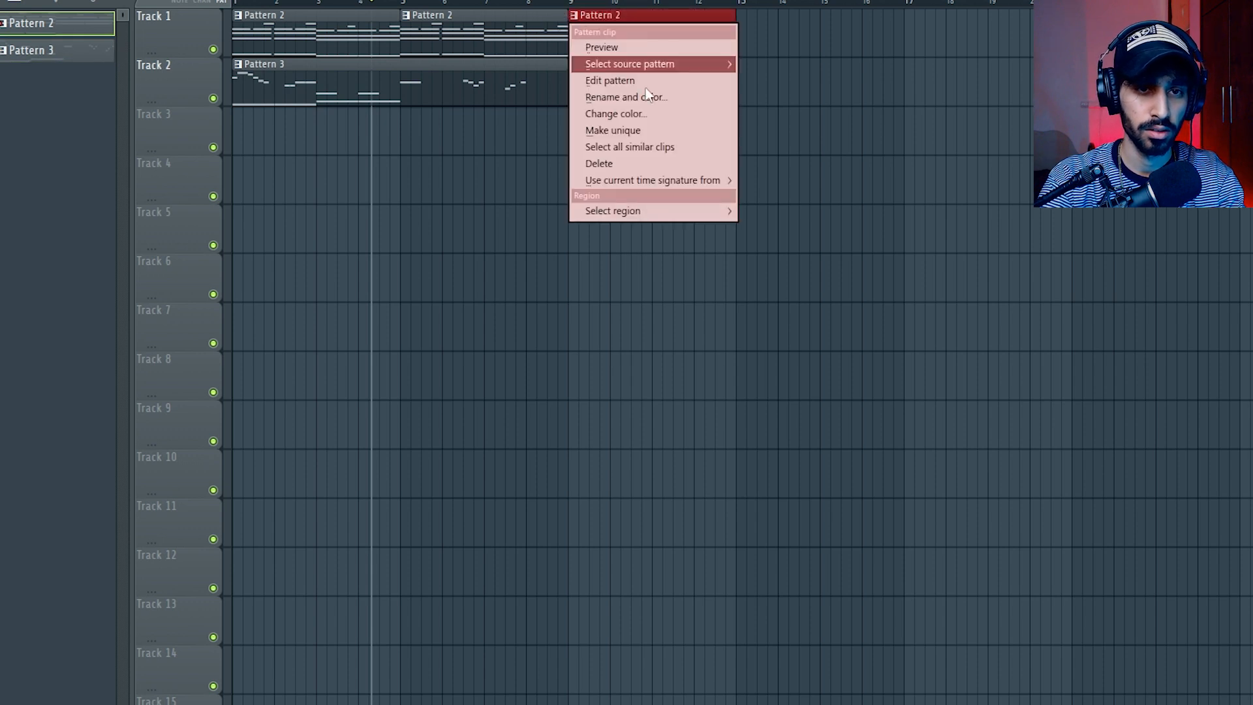
{"action": "left_click", "coordinate": [679, 149]}
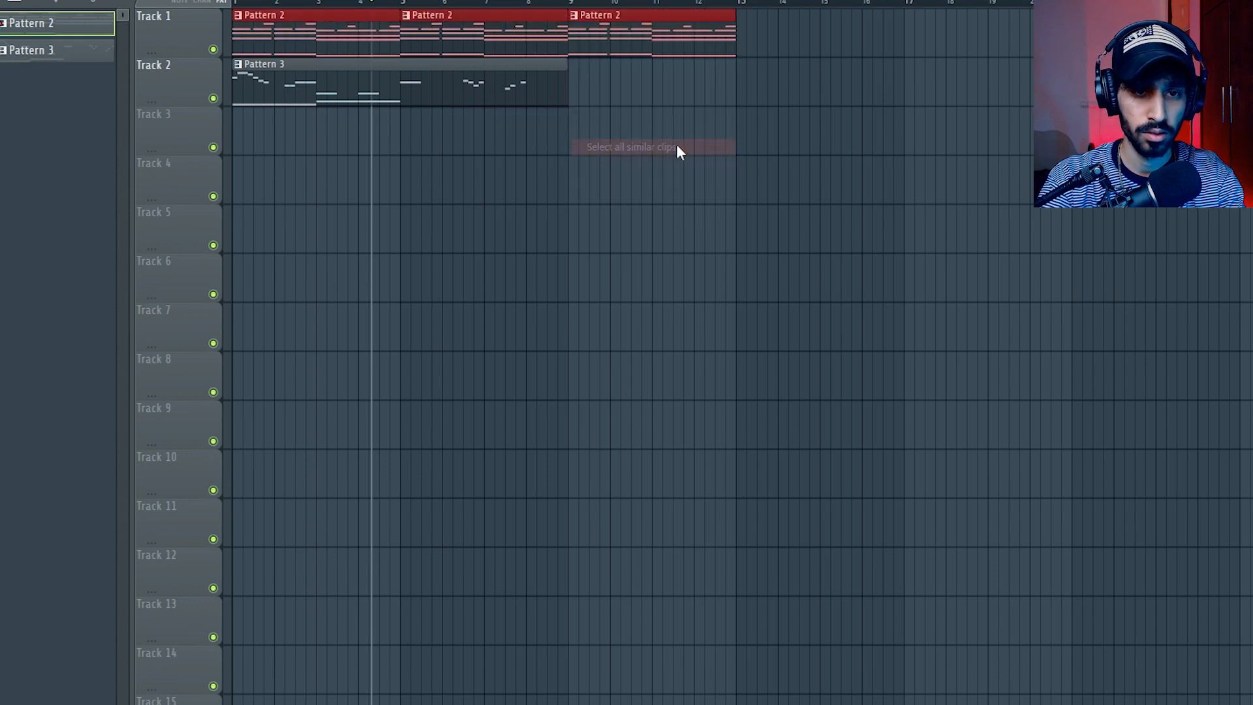
{"action": "left_click", "coordinate": [573, 15]}
{"action": "left_click", "coordinate": [607, 131]}
Open the unique clip at bar 9, play the song from there, and place another copy after it on Track 1.
{"action": "double_click", "coordinate": [636, 49]}
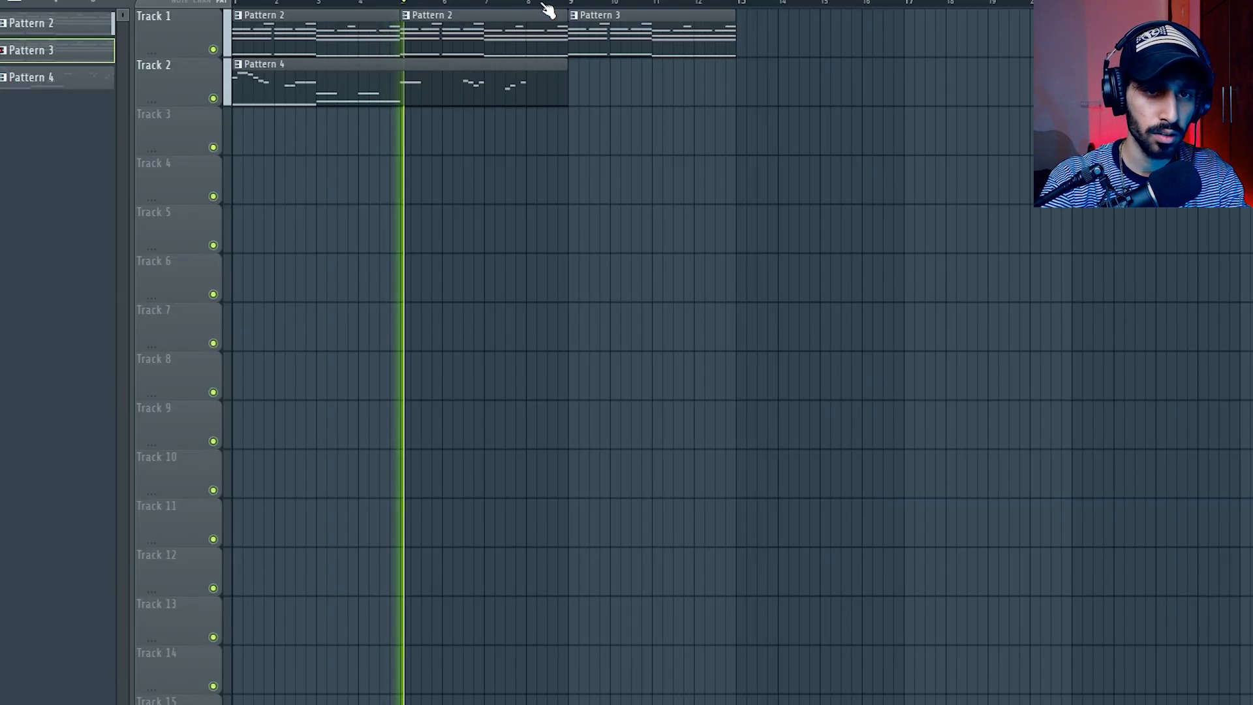
{"action": "left_click", "coordinate": [569, 6]}
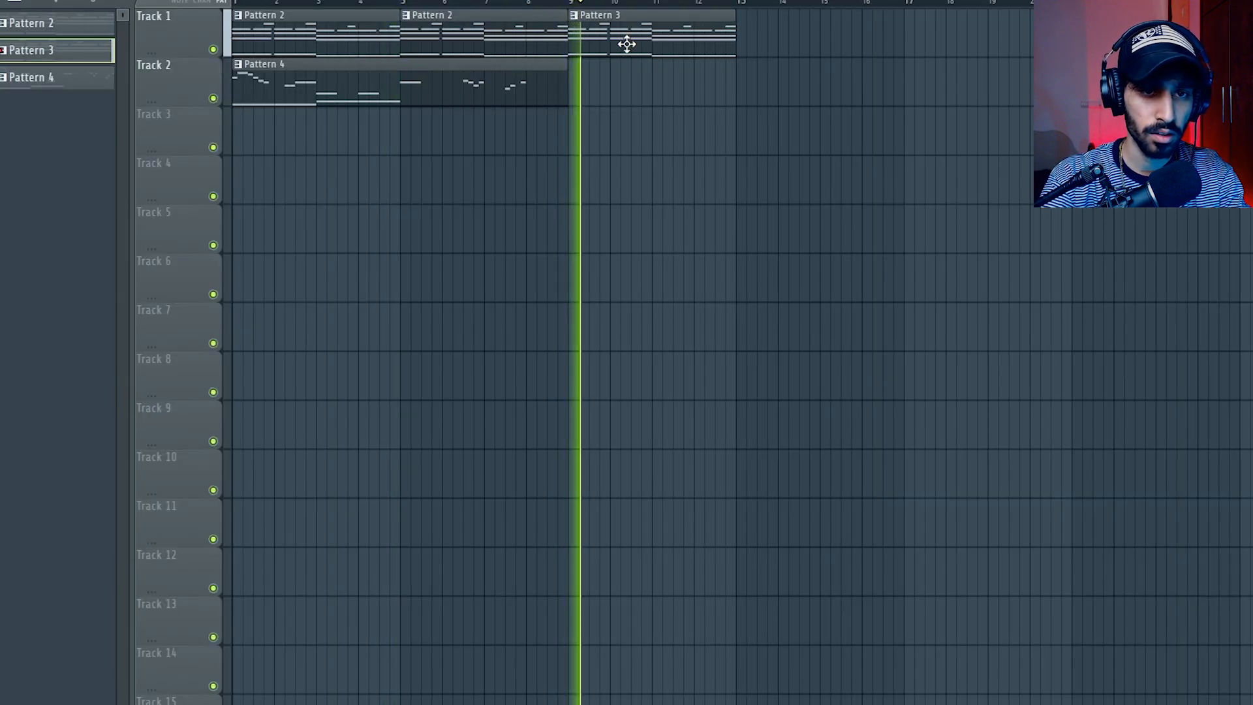
{"action": "left_click", "coordinate": [726, 35]}
{"action": "left_click", "coordinate": [742, 35]}
{"action": "right_click", "coordinate": [770, 36]}
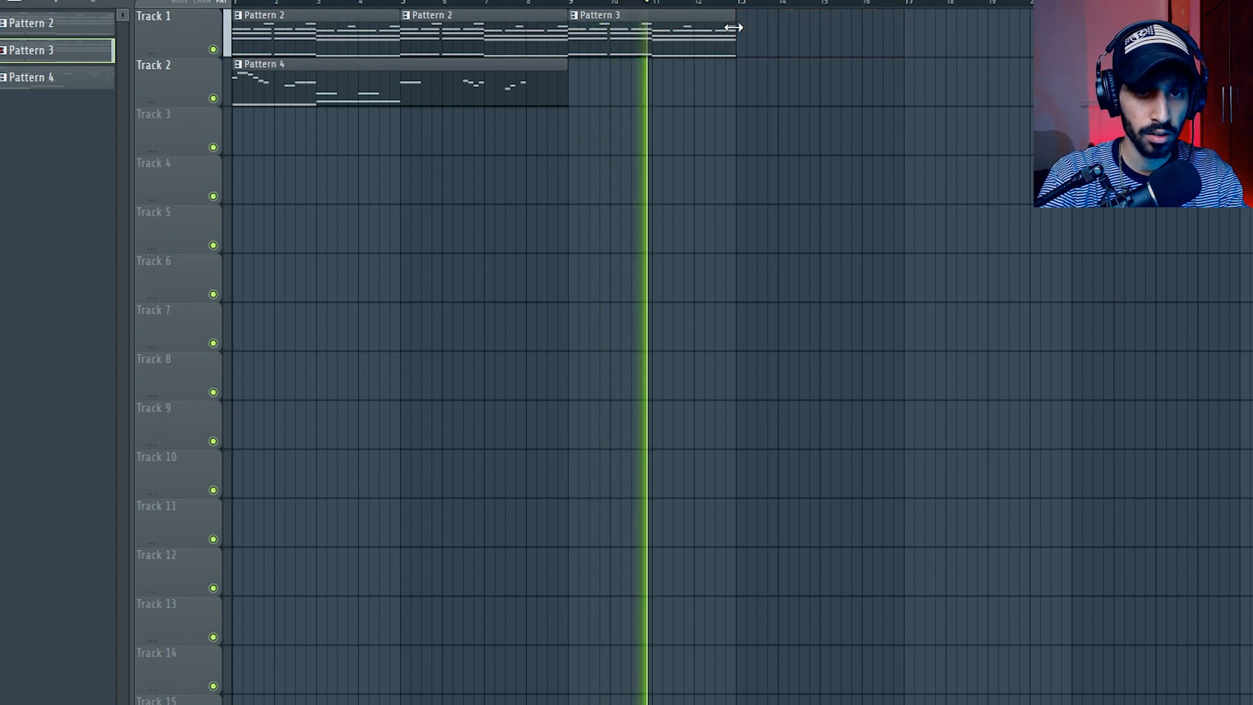
{"action": "left_click", "coordinate": [754, 33]}
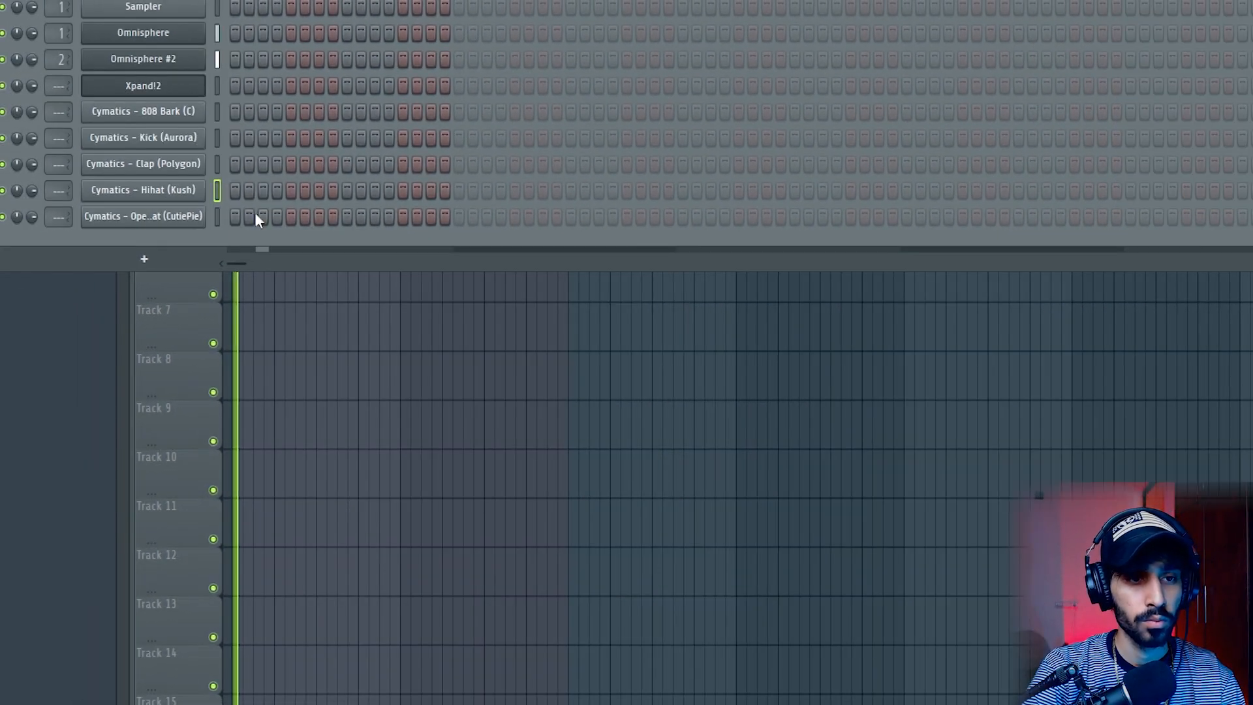
Extend the pattern to 64 steps with far hi-hat hits and fill the Hihat (Kush) channel on every second step.
{"action": "left_click", "coordinate": [458, 190]}
{"action": "left_click", "coordinate": [473, 190]}
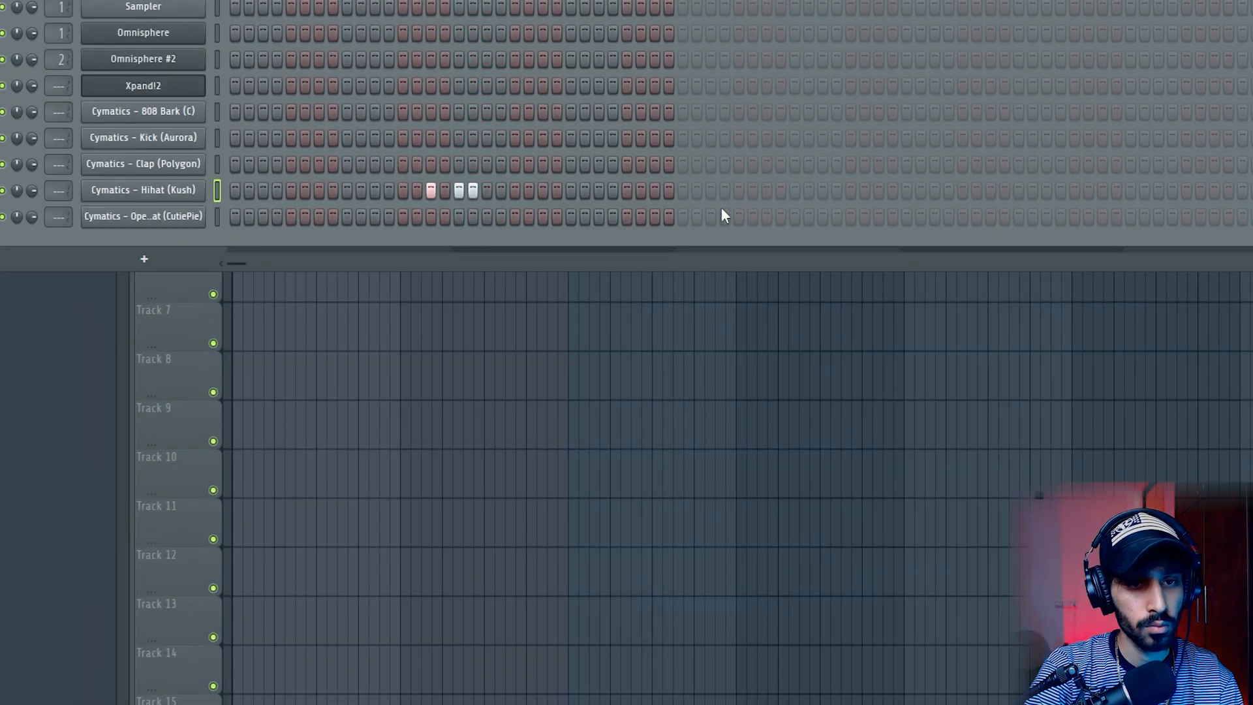
{"action": "left_click", "coordinate": [724, 191]}
{"action": "left_click", "coordinate": [920, 190]}
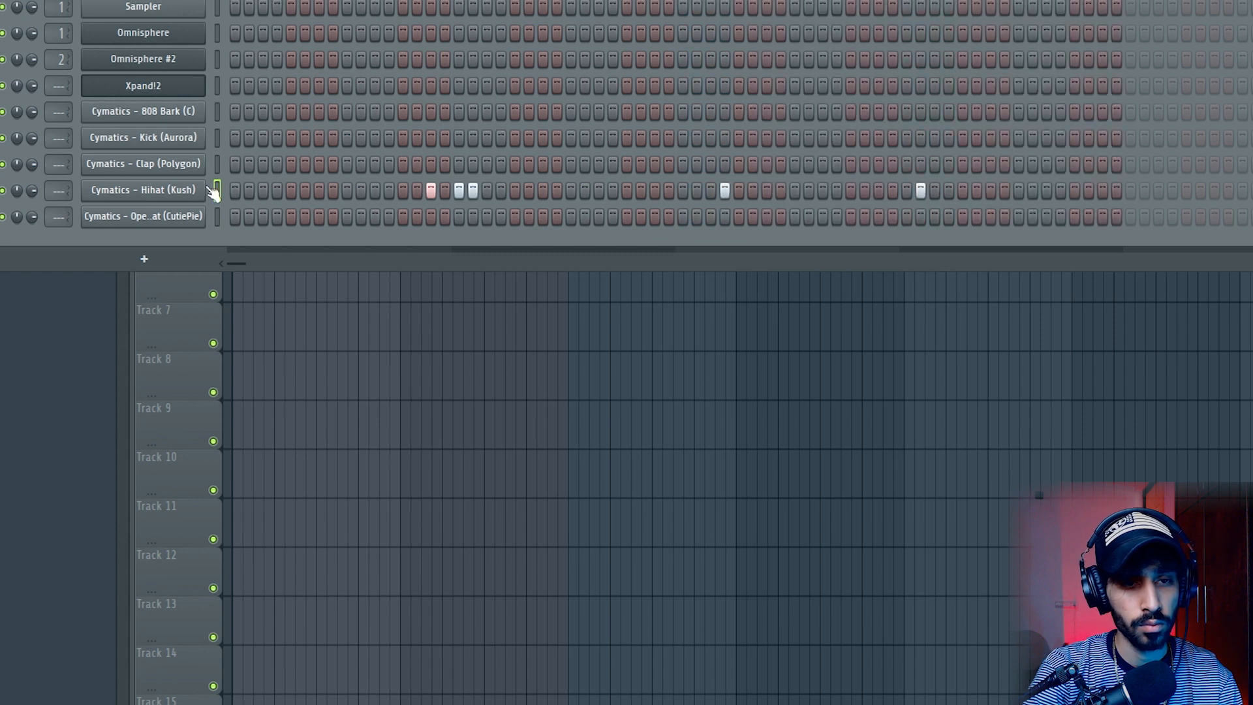
{"action": "right_click", "coordinate": [183, 191]}
{"action": "left_click", "coordinate": [429, 246]}
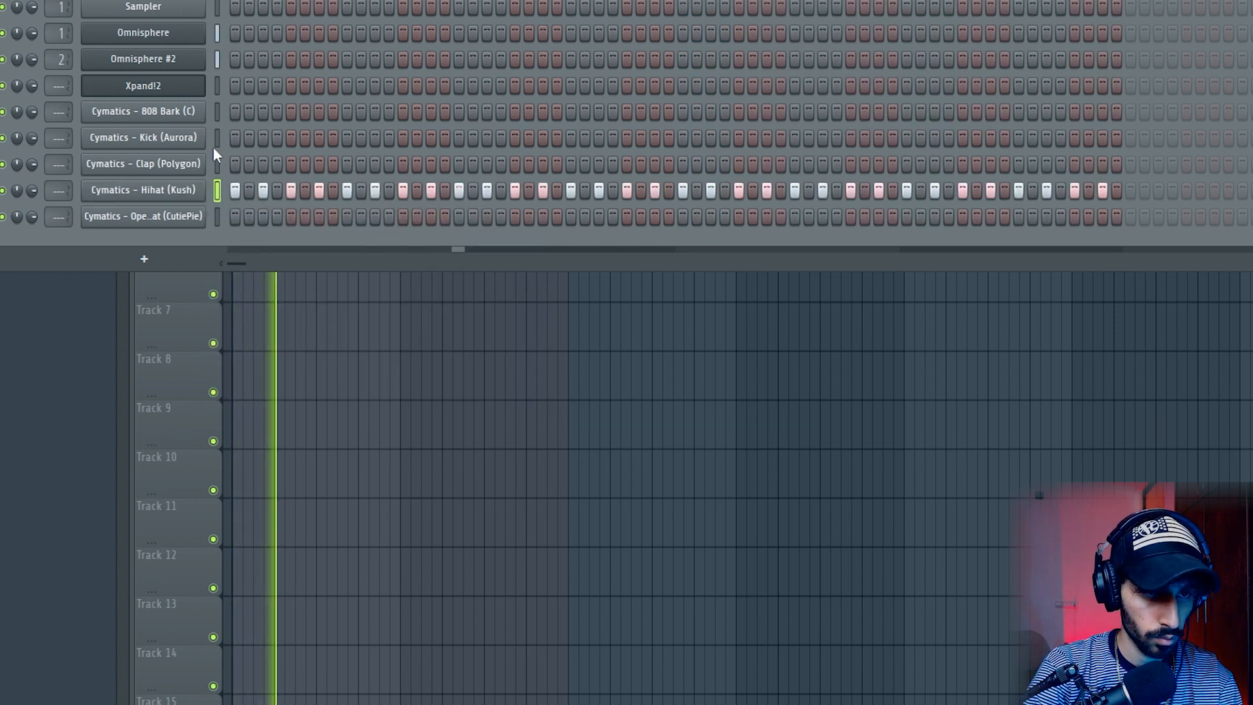
Use Advanced fill on the Clap (Polygon) channel to place a clap every 16 steps, starting on step 9.
{"action": "right_click", "coordinate": [190, 160]}
{"action": "left_click", "coordinate": [465, 270]}
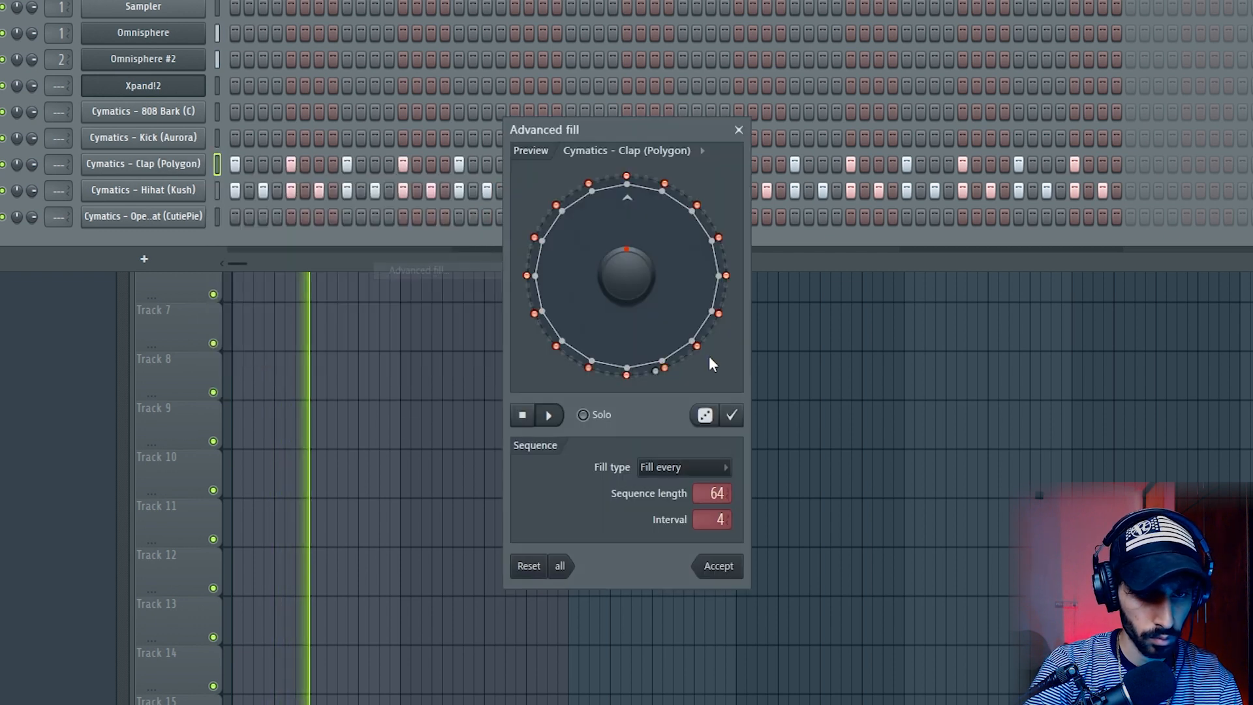
{"action": "left_click_drag", "start_coordinate": [719, 516], "coordinate": [718, 478]}
{"action": "left_click_drag", "start_coordinate": [603, 279], "coordinate": [747, 597]}
{"action": "left_click", "coordinate": [718, 566]}
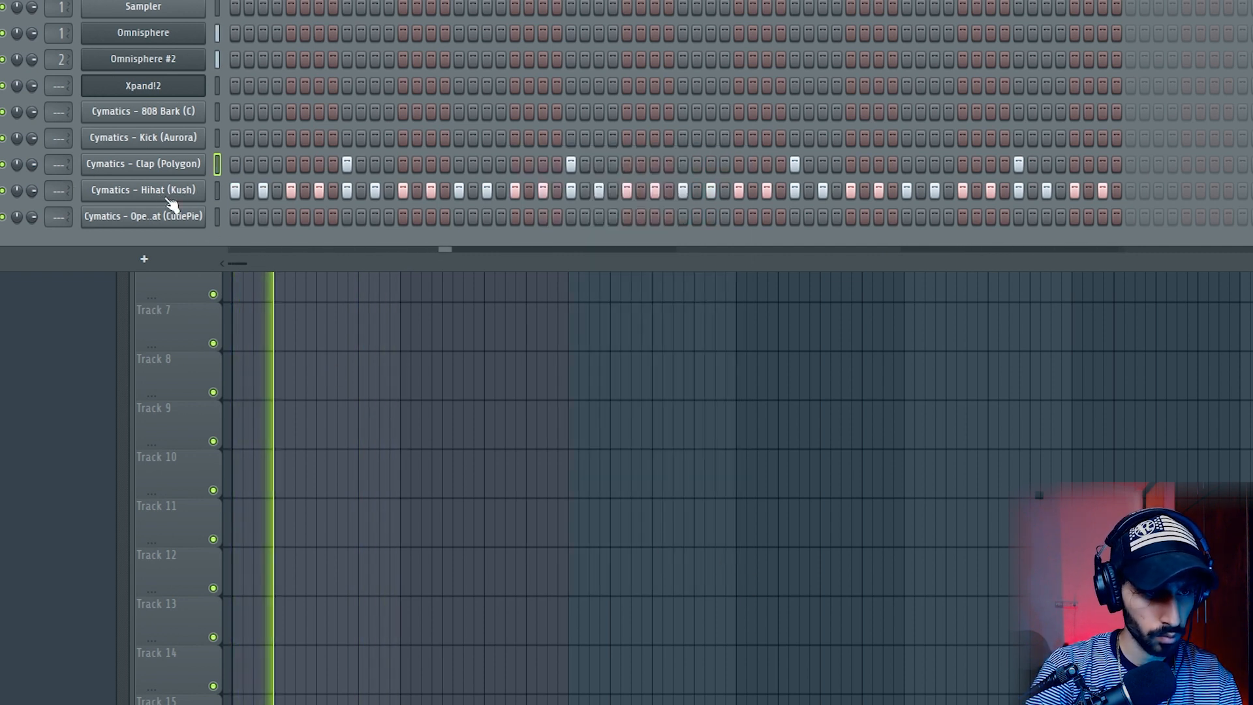
Place open hi-hat hits on steps 7, 39 and 61 of the Cymatics open hi-hat (CutiePie) channel.
{"action": "left_click", "coordinate": [305, 216]}
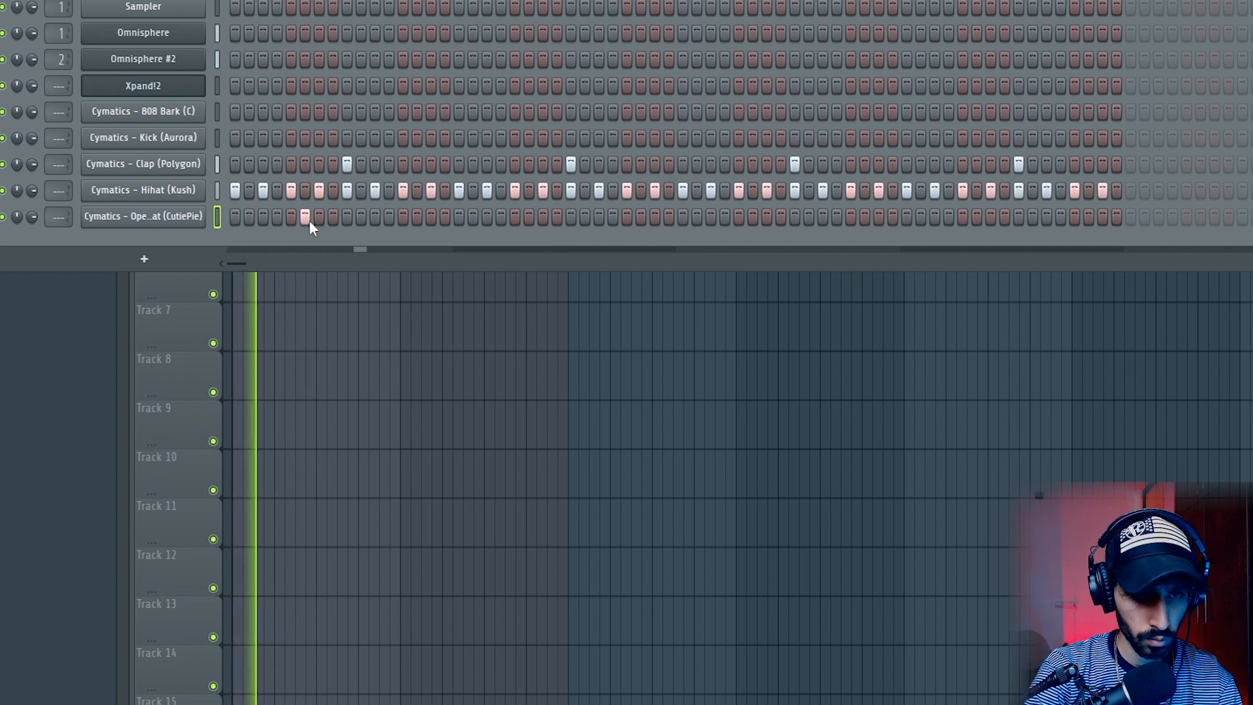
{"action": "left_click", "coordinate": [305, 216]}
{"action": "left_click", "coordinate": [319, 216]}
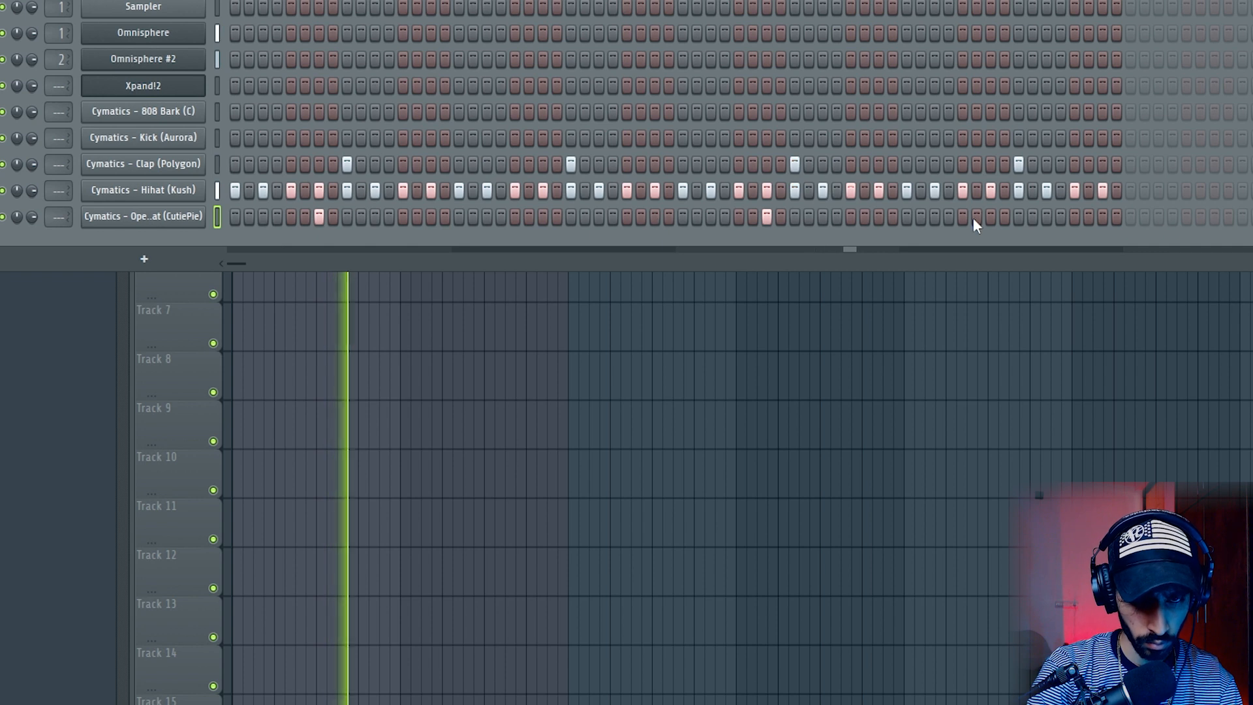
{"action": "left_click", "coordinate": [1075, 219]}
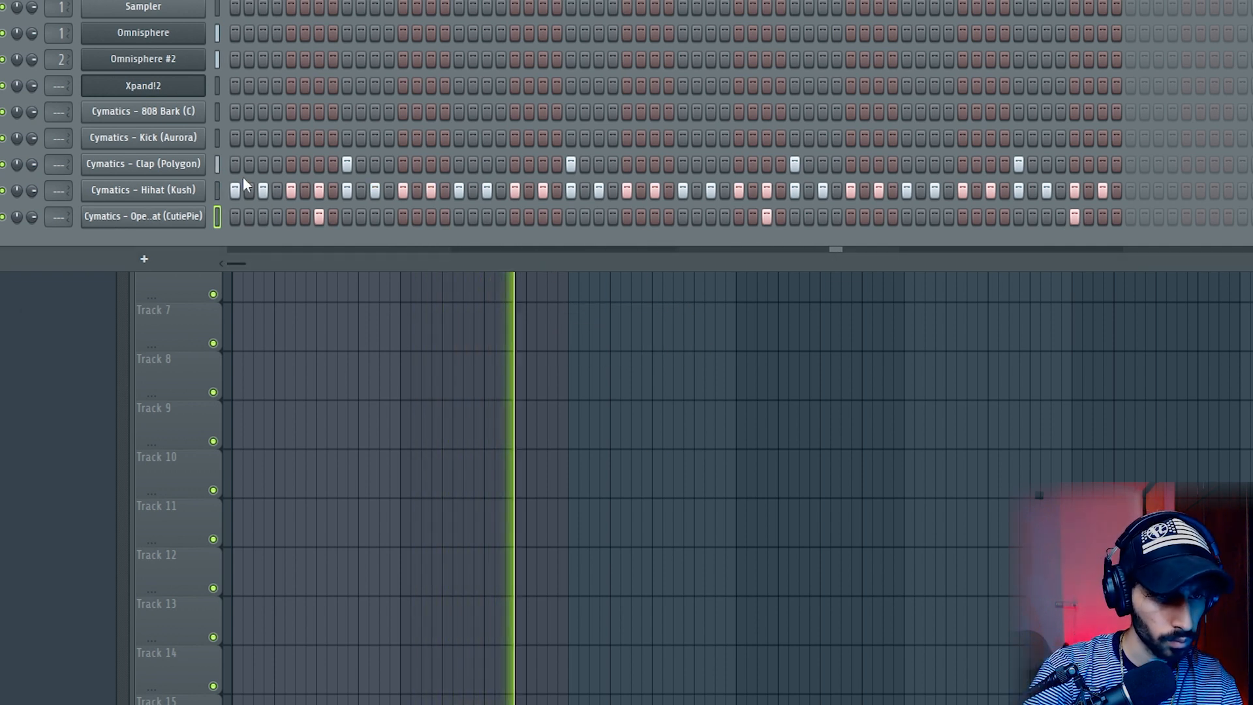
Program the Kick (Aurora) channel with hits on steps 1, 7, 23, 33, 39, 45, 55, 61 and 63.
{"action": "left_click", "coordinate": [235, 137]}
{"action": "left_click", "coordinate": [319, 137]}
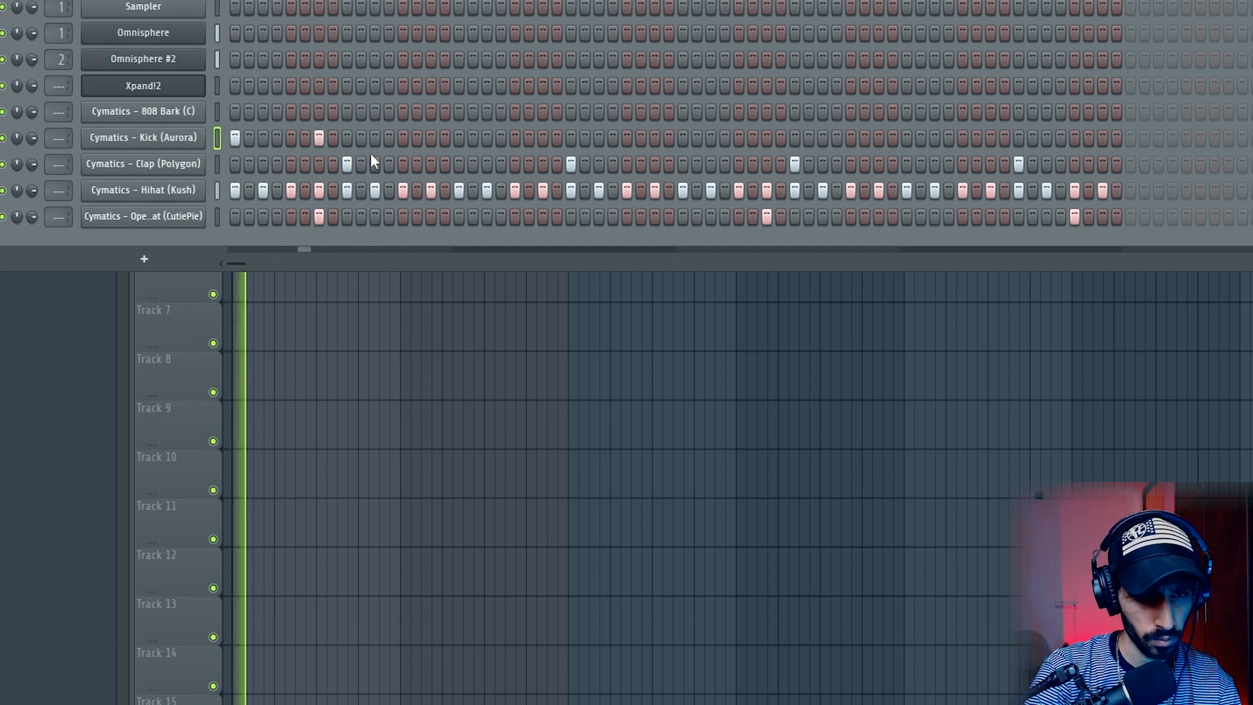
{"action": "left_click", "coordinate": [541, 138]}
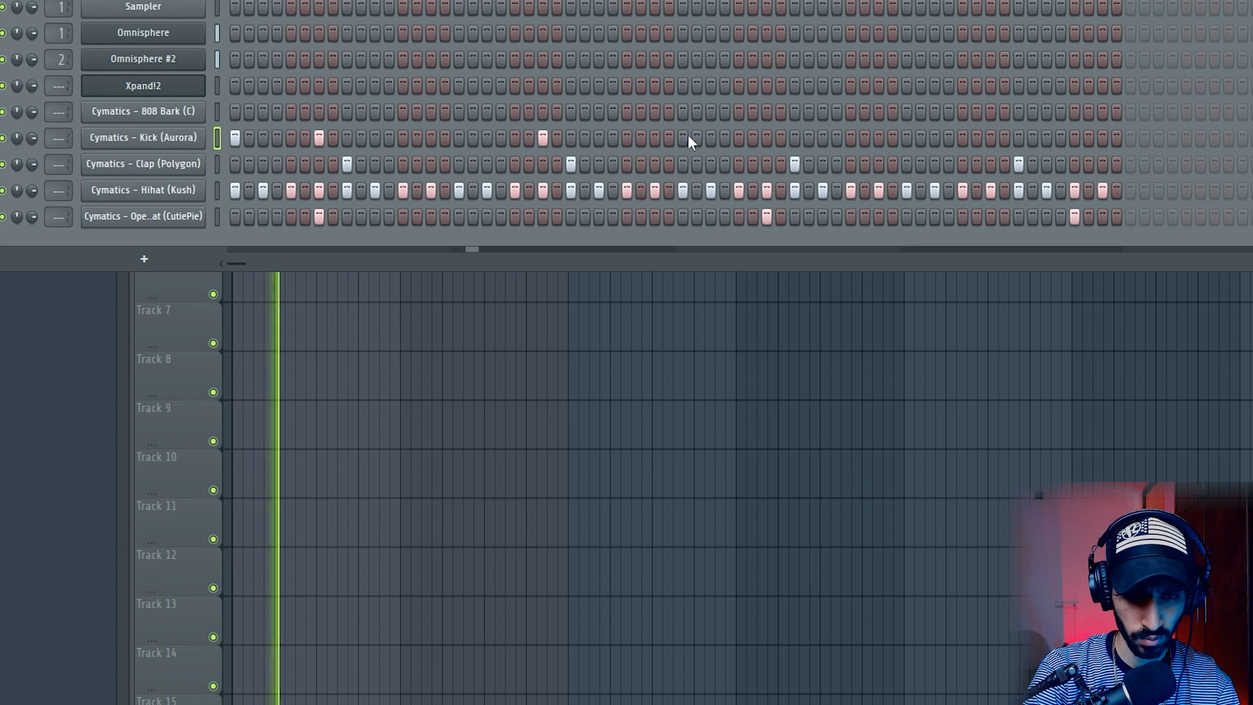
{"action": "left_click", "coordinate": [768, 138]}
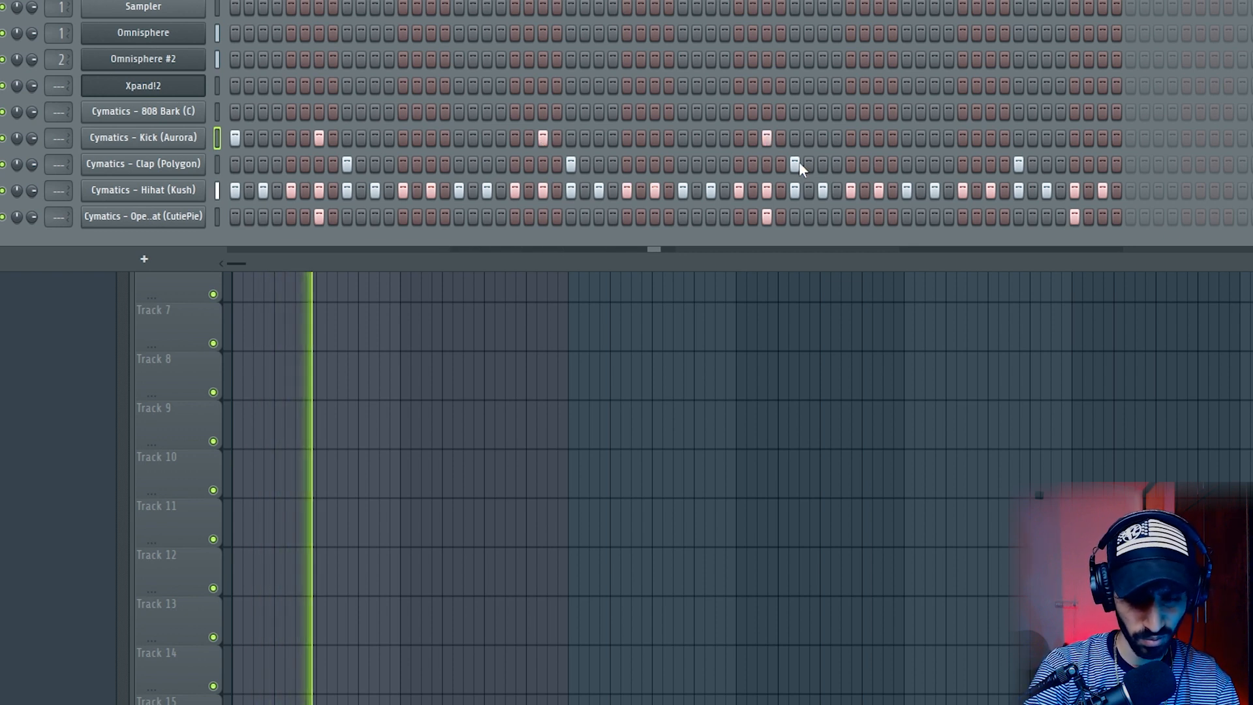
{"action": "left_click", "coordinate": [907, 138]}
{"action": "left_click", "coordinate": [990, 138]}
{"action": "left_click", "coordinate": [1076, 138]}
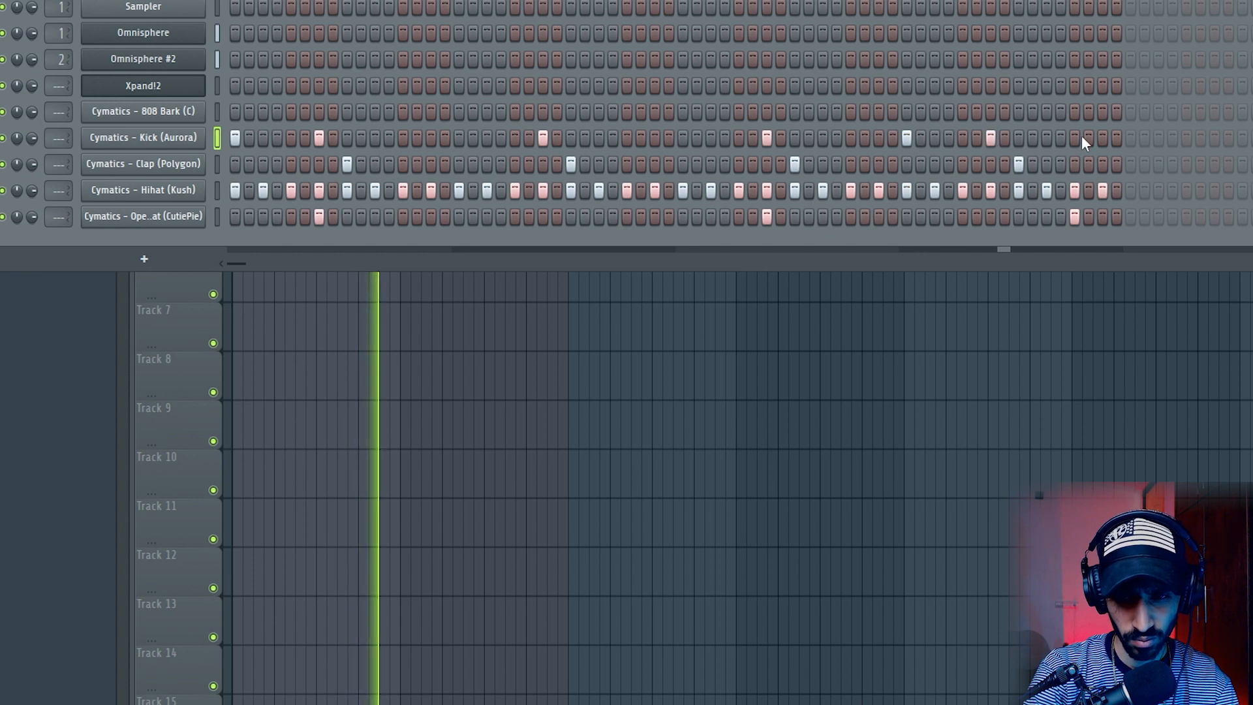
{"action": "left_click", "coordinate": [1103, 138]}
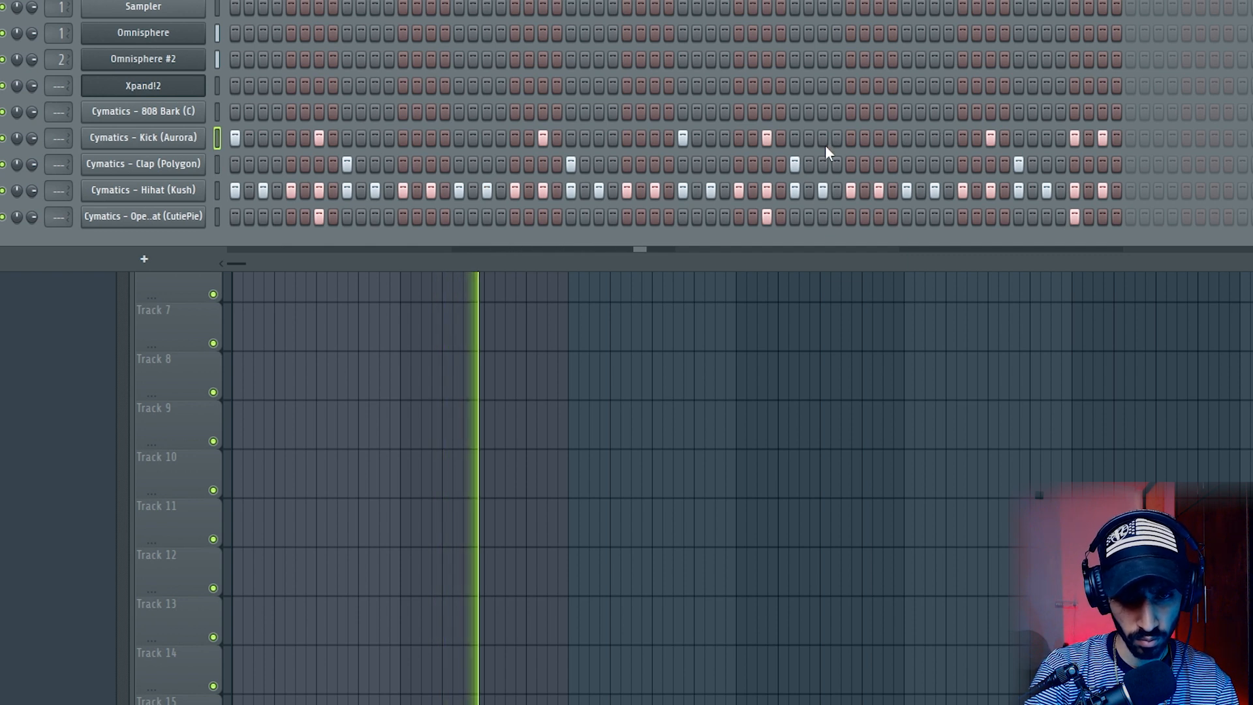
{"action": "left_click", "coordinate": [851, 137]}
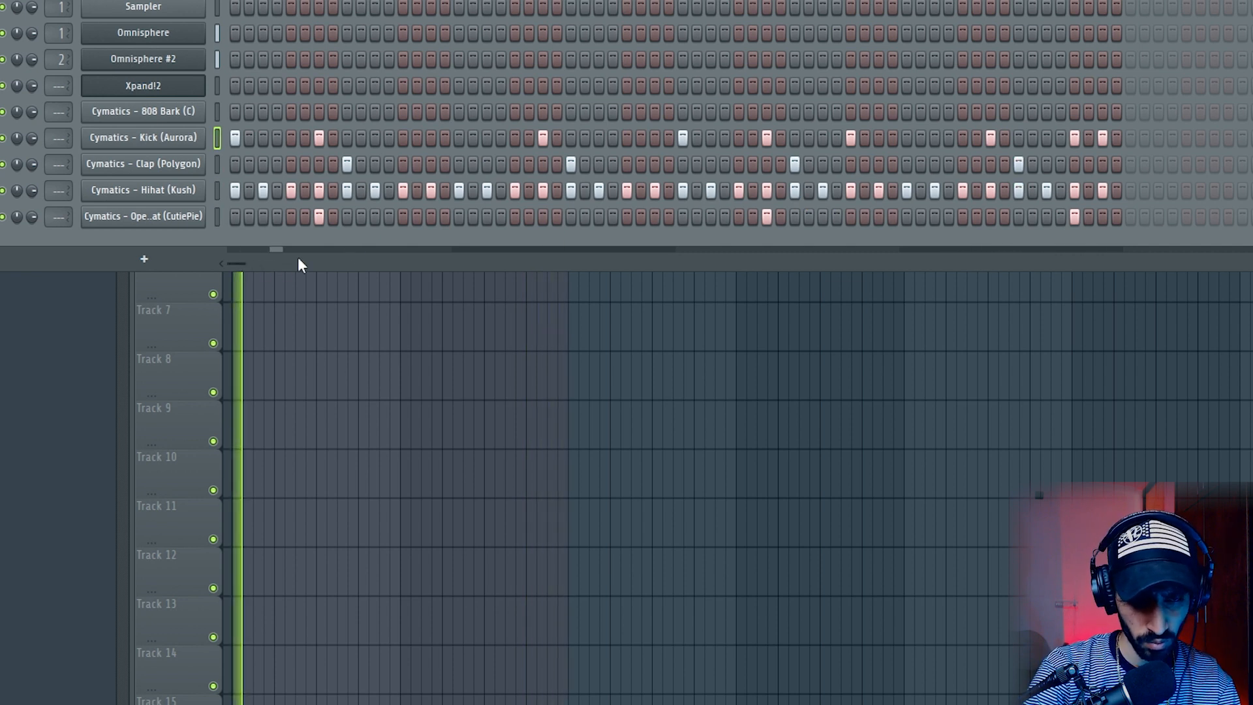
Add 808 Bark (C) hits on the same steps as the kick, finishing with one on step 63.
{"action": "key", "text": "space"}
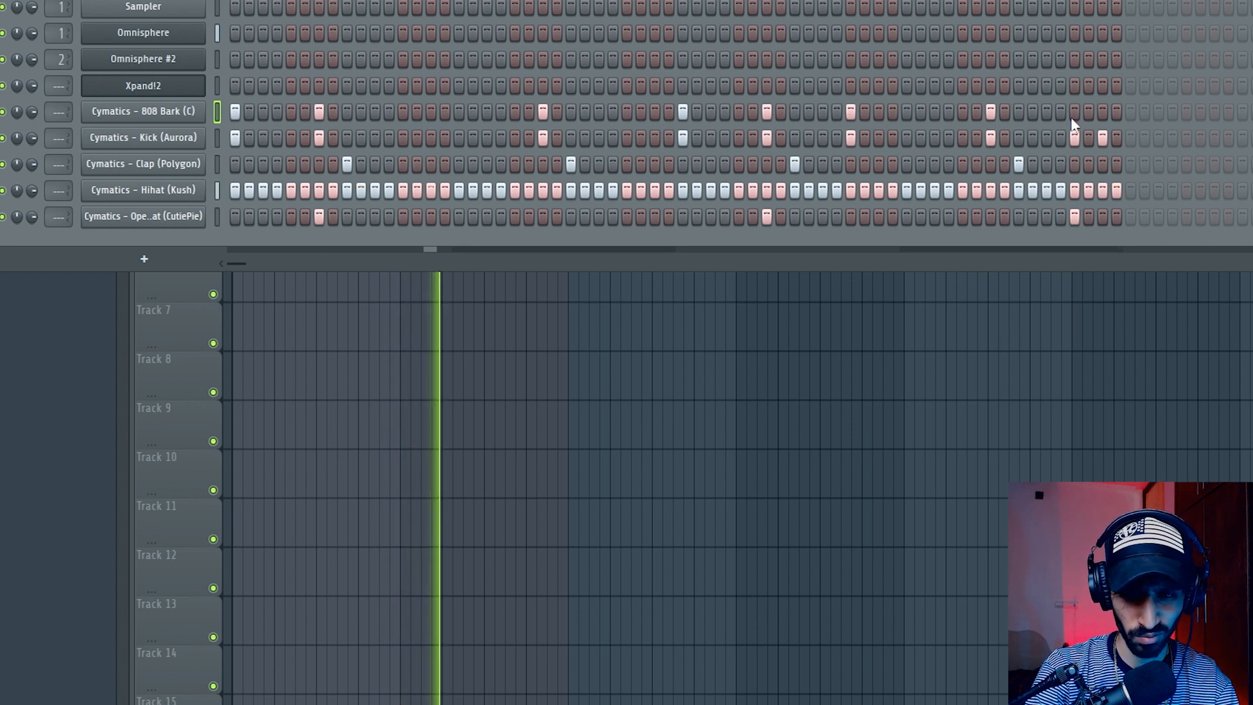
{"action": "left_click", "coordinate": [1102, 112]}
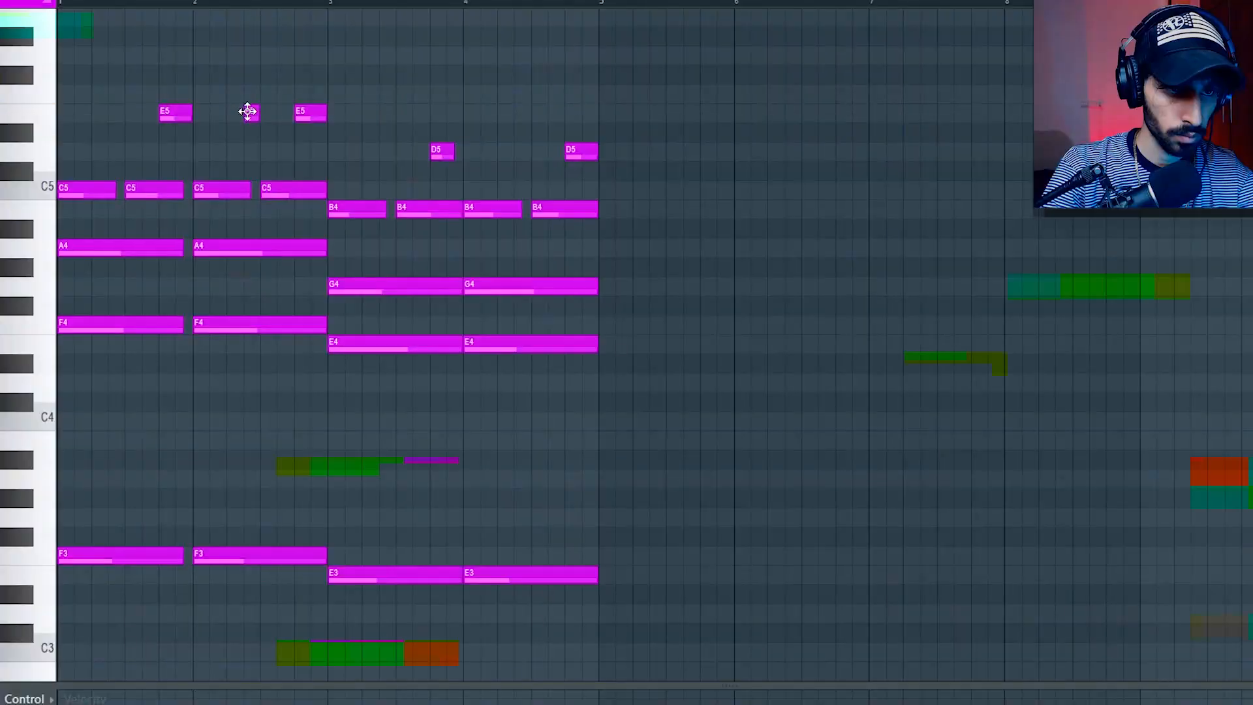
Delete the E5 and D5 notes above the chords and play the pattern.
{"action": "right_click", "coordinate": [248, 111]}
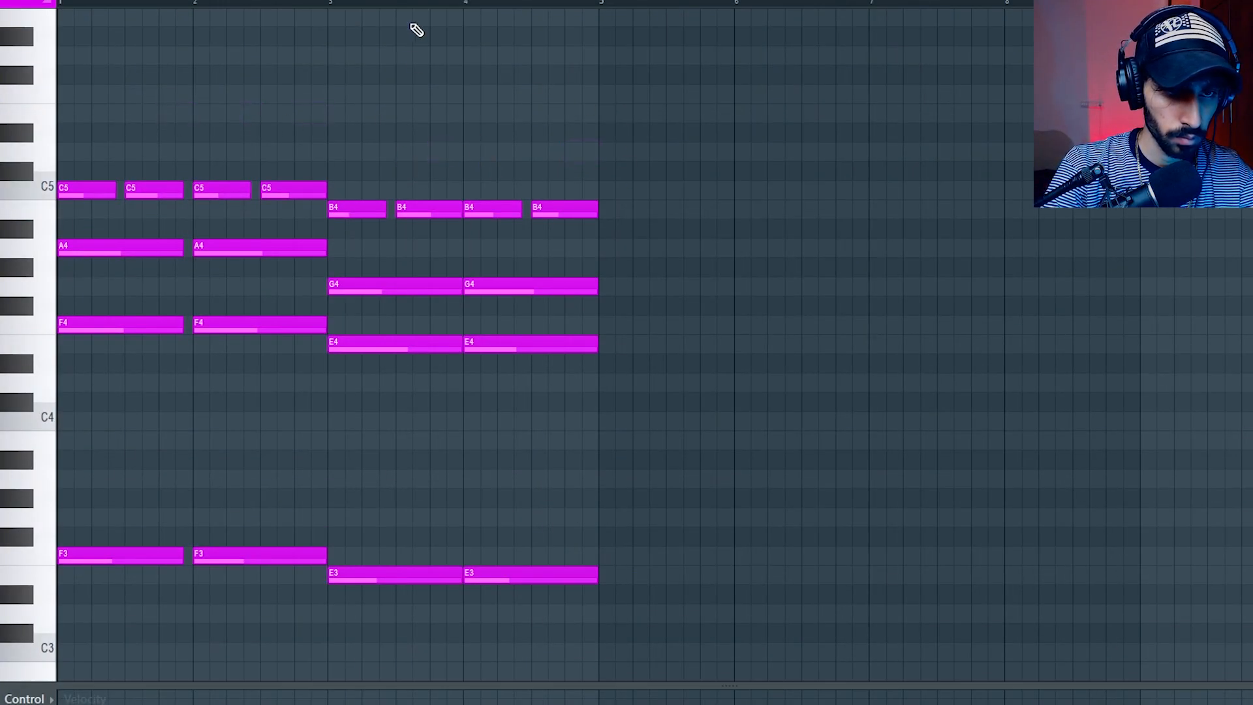
{"action": "key", "text": "space"}
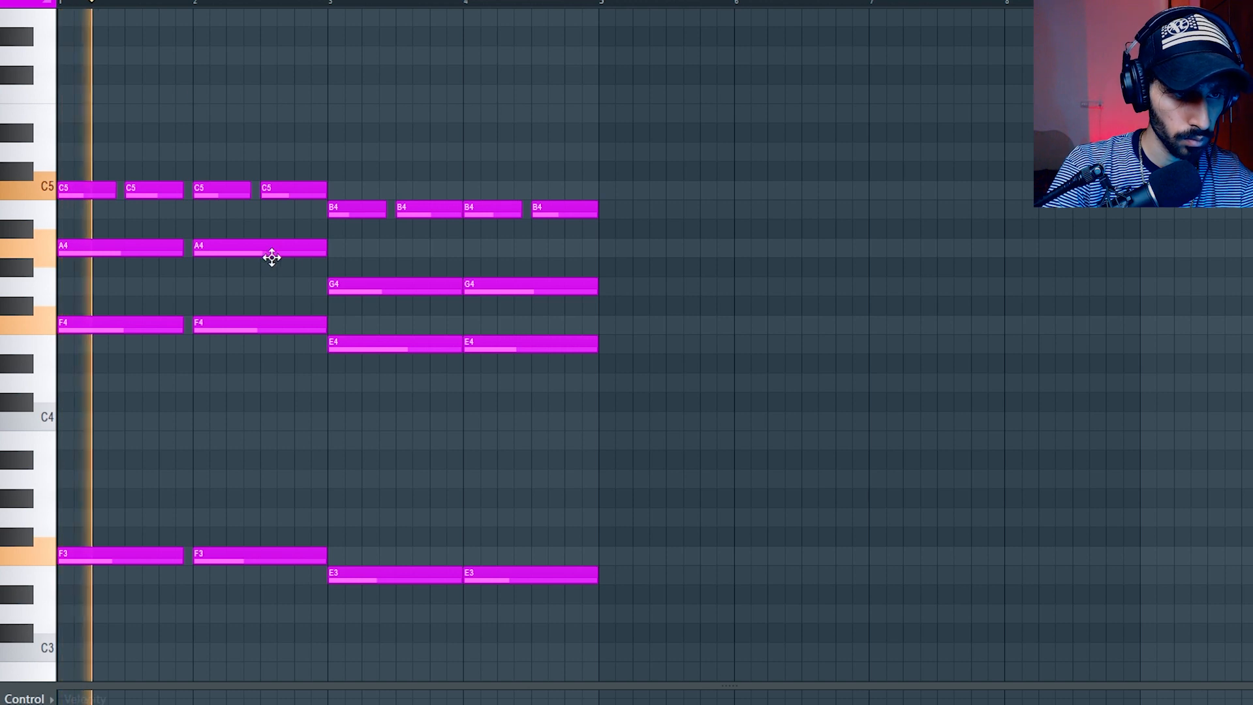
Duplicate all notes of the four-bar chord progression so that they repeat from bar 5.
{"action": "scroll", "coordinate": [288, 246], "scroll_direction": "down", "scroll_amount": 2}
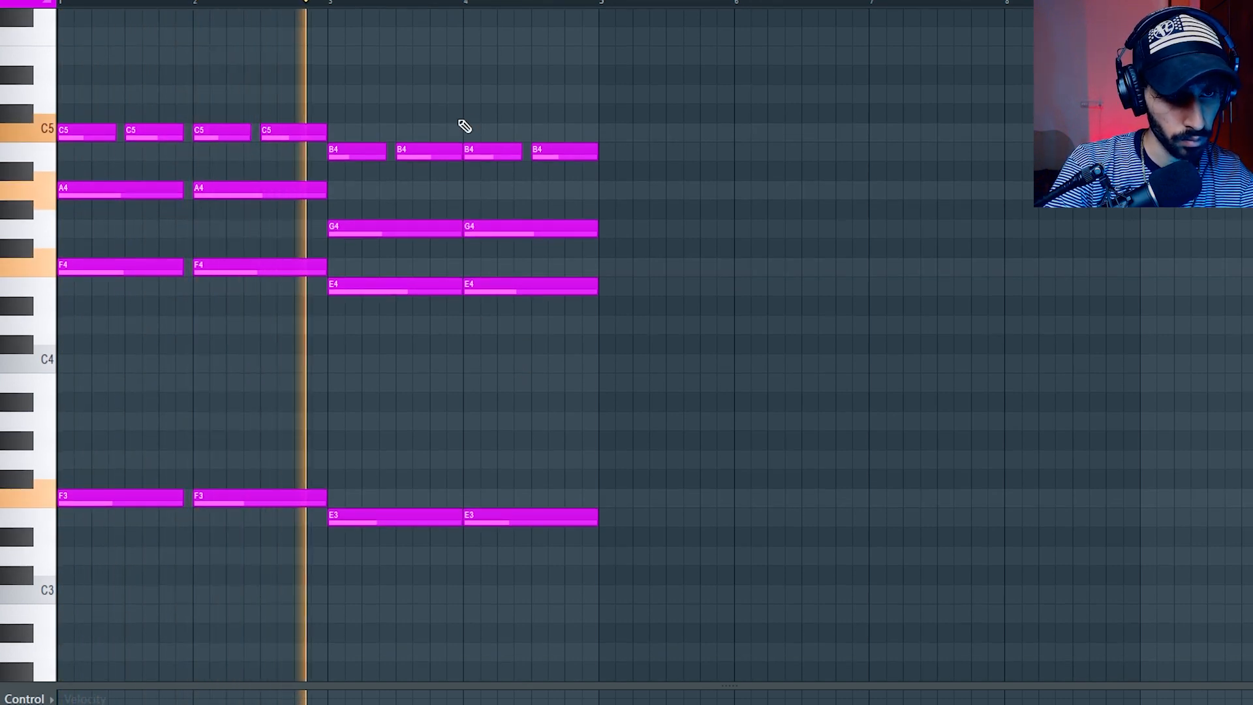
{"action": "scroll", "coordinate": [450, 111], "scroll_direction": "up", "scroll_amount": 2}
{"action": "scroll", "coordinate": [470, 108], "scroll_direction": "down", "scroll_amount": 2}
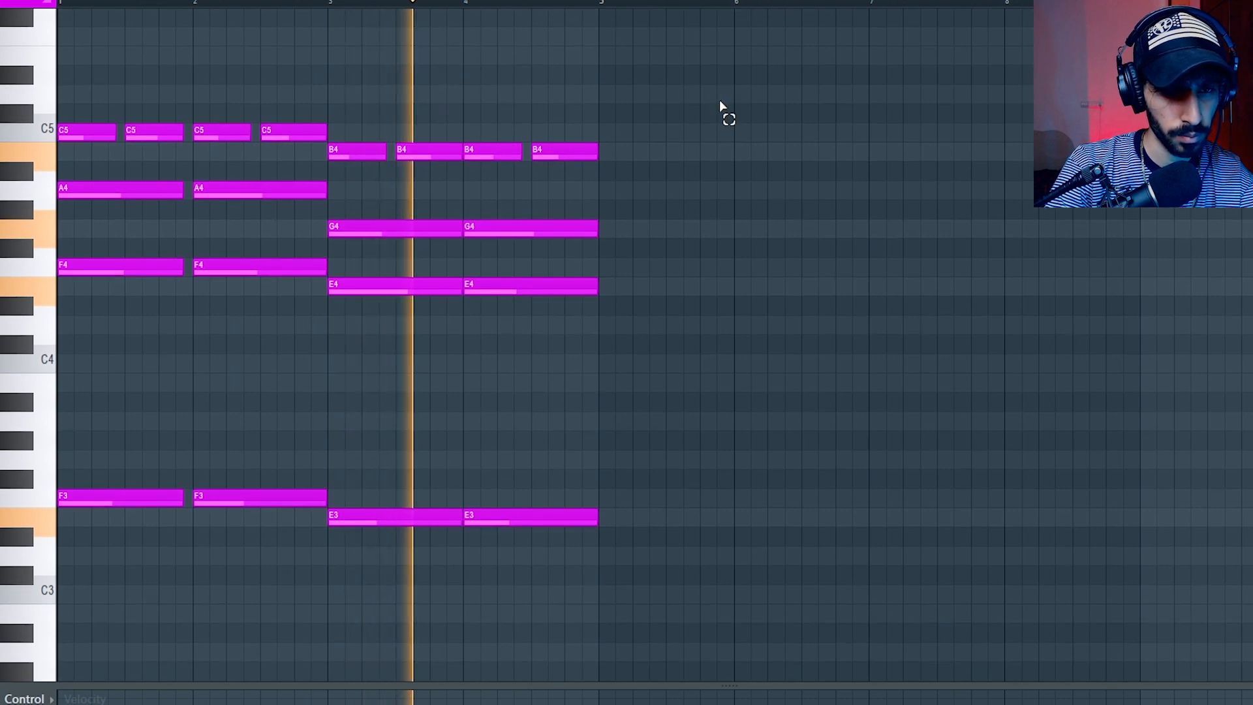
{"action": "left_click_drag", "start_coordinate": [717, 88], "coordinate": [7, 547]}
{"action": "key", "text": "ctrl+b"}
{"action": "key", "text": "ctrl+d"}
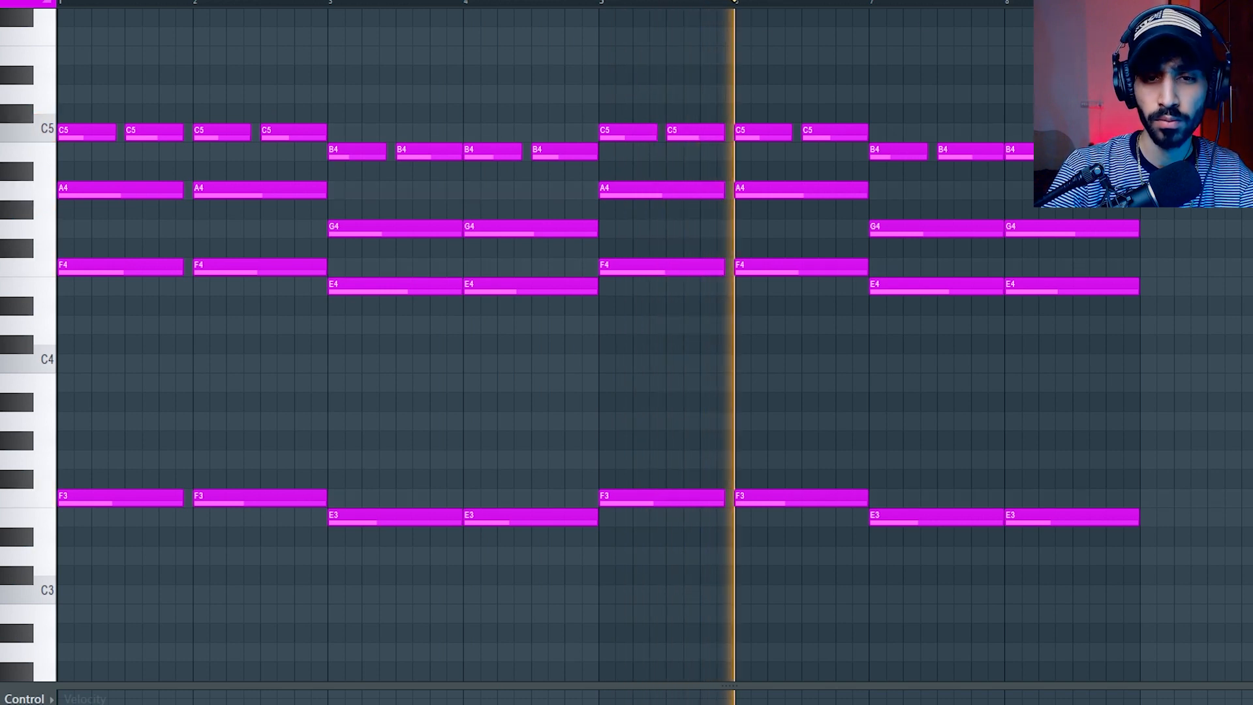
Select all A4 and G4 notes across the eight bars and transpose them up one octave.
{"action": "scroll", "coordinate": [889, 63], "scroll_direction": "up", "scroll_amount": 4}
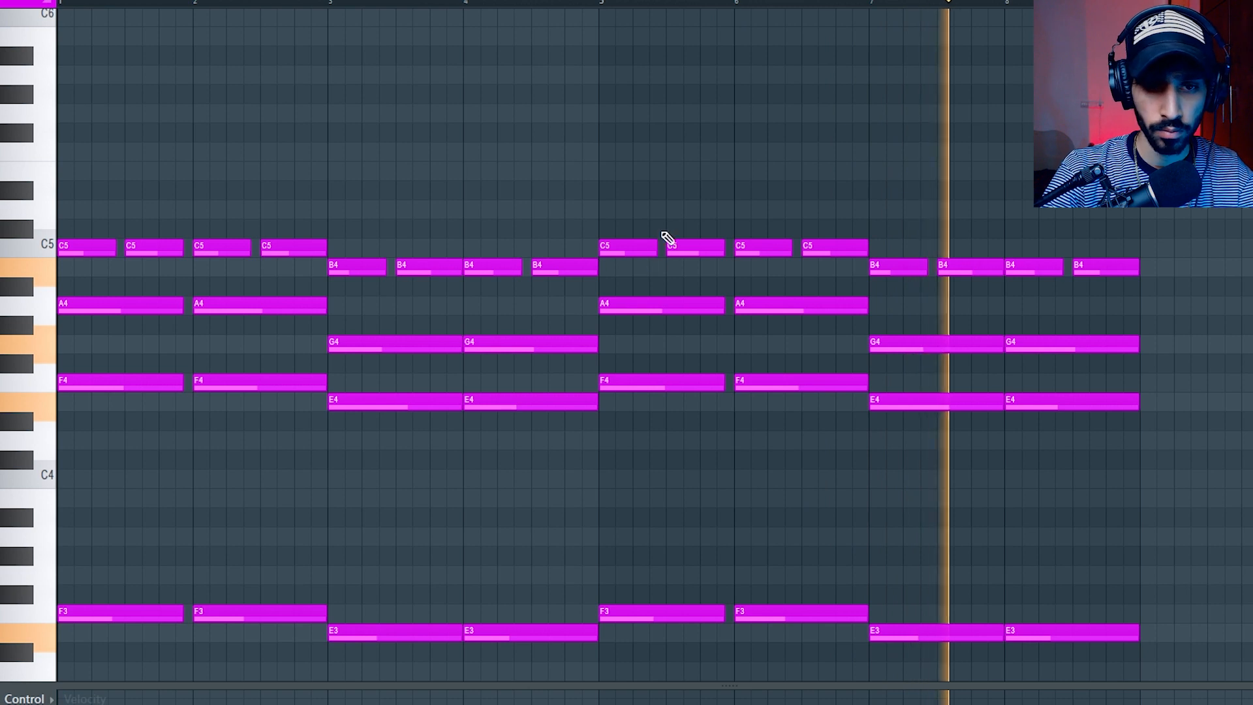
{"action": "left_click_drag", "start_coordinate": [115, 330], "coordinate": [667, 315]}
{"action": "left_click_drag", "start_coordinate": [764, 306], "coordinate": [867, 330]}
{"action": "left_click_drag", "start_coordinate": [1102, 316], "coordinate": [932, 373]}
{"action": "key", "text": "ctrl+Up"}
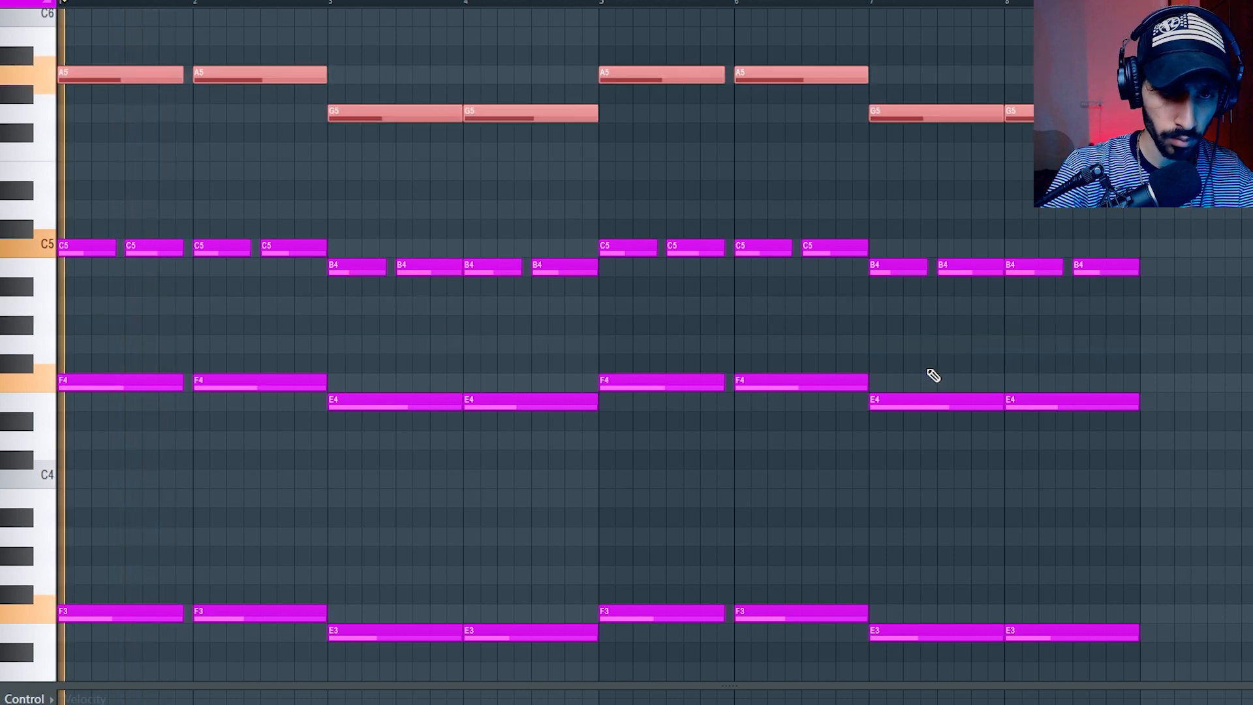
{"action": "scroll", "coordinate": [507, 169], "scroll_direction": "up", "scroll_amount": 3}
{"action": "left_click", "coordinate": [469, 168]}
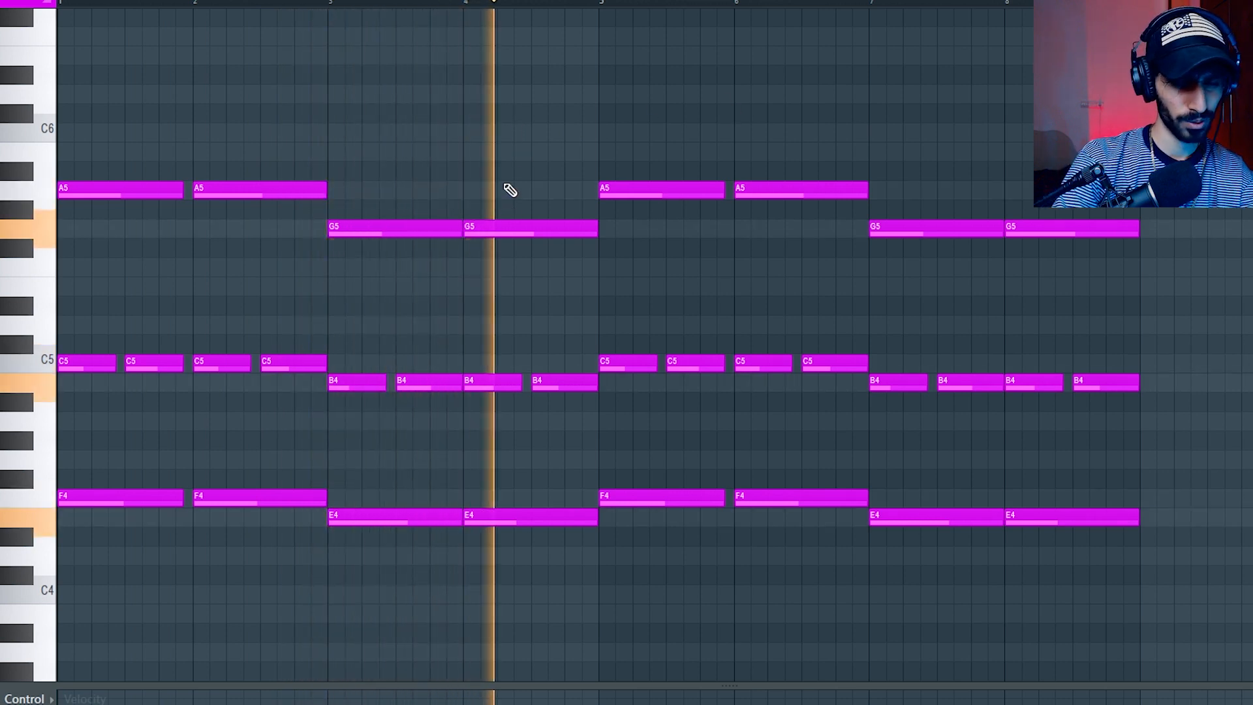
{"action": "scroll", "coordinate": [516, 179], "scroll_direction": "down", "scroll_amount": 2}
{"action": "scroll", "coordinate": [514, 178], "scroll_direction": "down", "scroll_amount": 1}
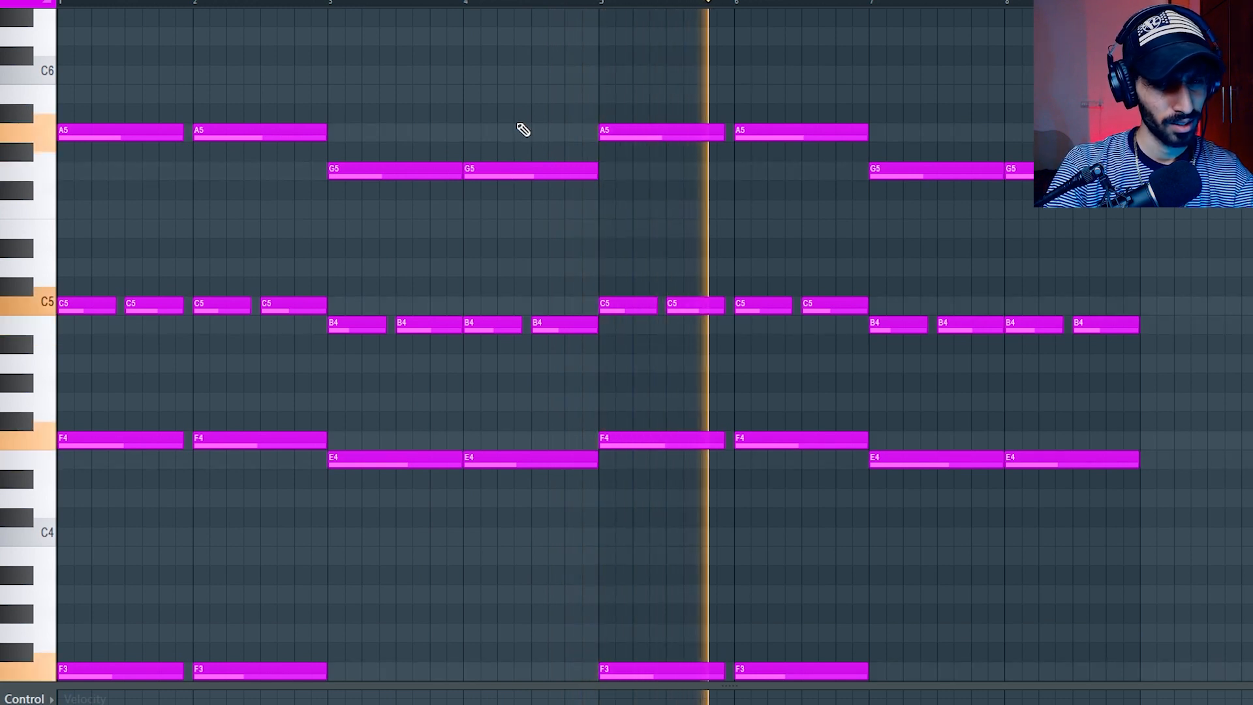
{"action": "scroll", "coordinate": [518, 112], "scroll_direction": "down", "scroll_amount": 3}
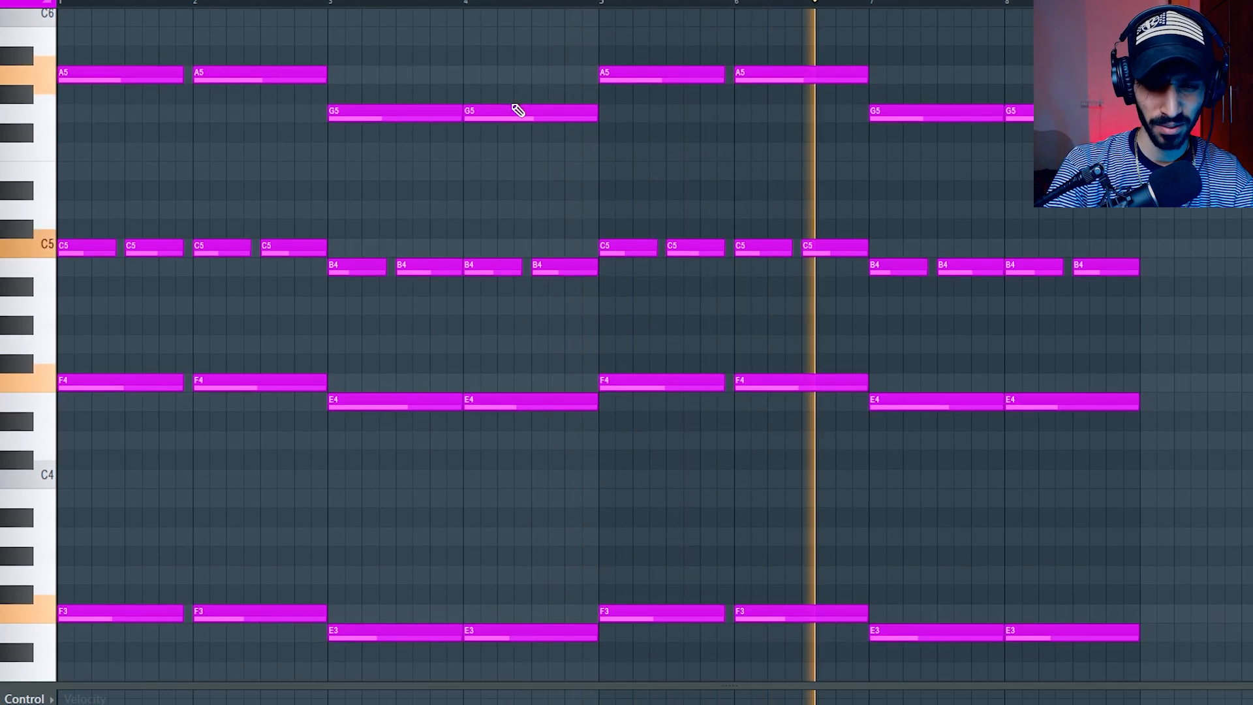
{"action": "scroll", "coordinate": [518, 112], "scroll_direction": "up", "scroll_amount": 4}
{"action": "scroll", "coordinate": [518, 111], "scroll_direction": "down", "scroll_amount": 1}
{"action": "scroll", "coordinate": [518, 112], "scroll_direction": "down", "scroll_amount": 3}
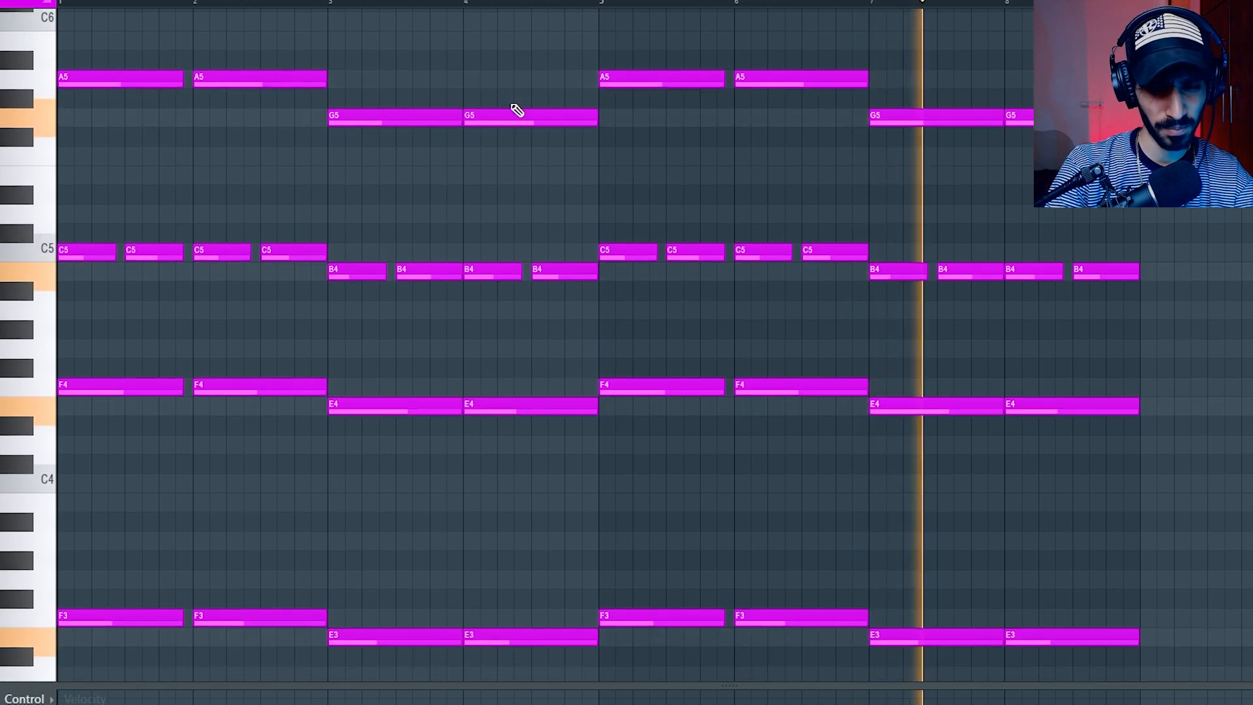
{"action": "scroll", "coordinate": [598, 344], "scroll_direction": "down", "scroll_amount": 1}
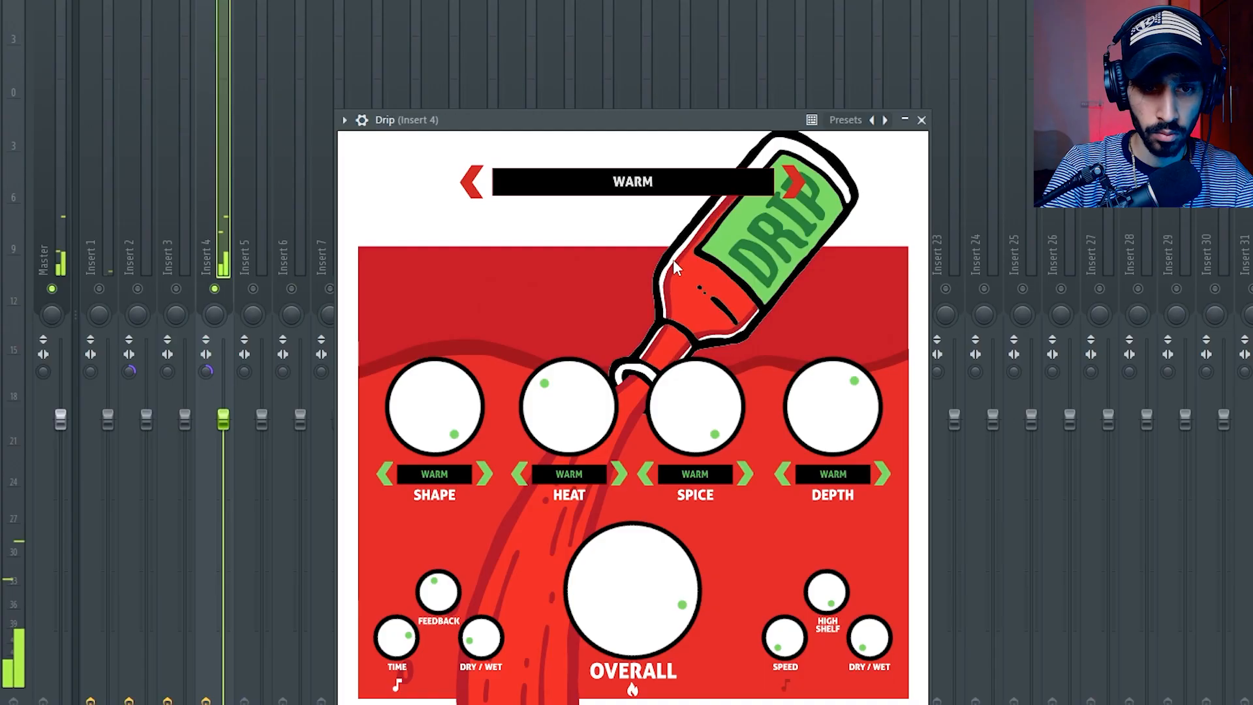
Look at the Drip presets on Insert 4, close the plugin and unsolo the Insert 4 mixer track.
{"action": "left_click", "coordinate": [660, 182]}
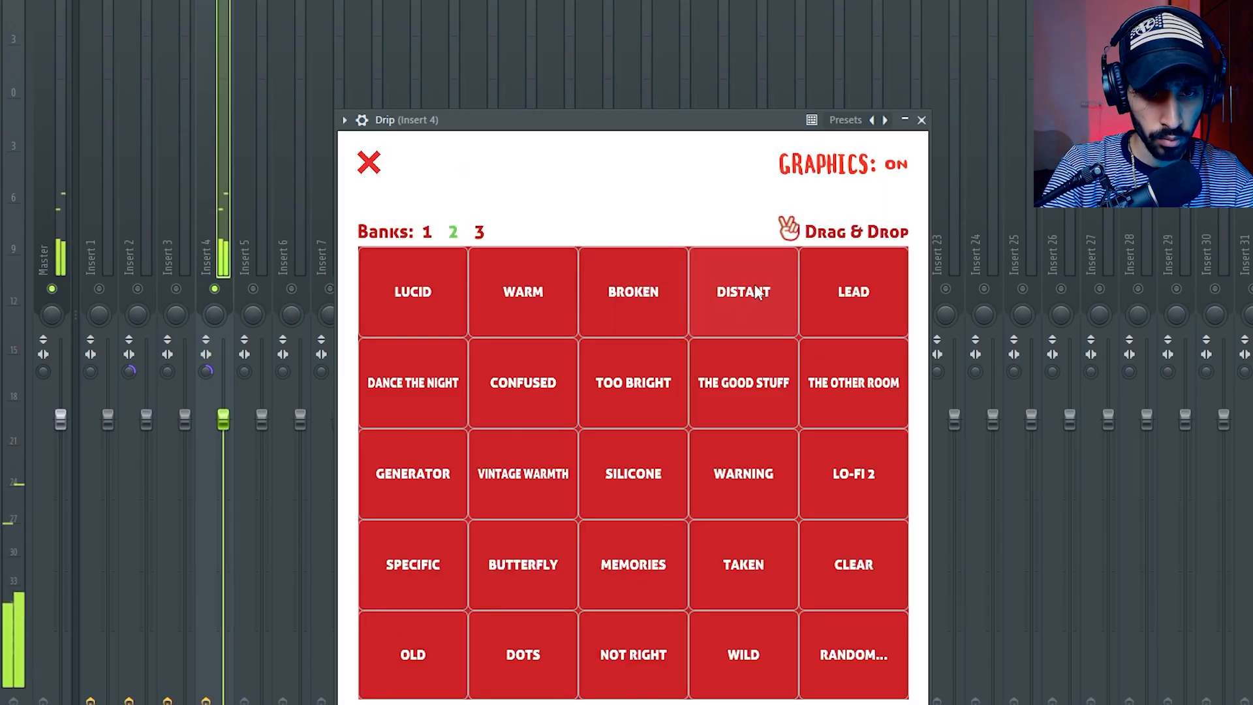
{"action": "left_click", "coordinate": [908, 119]}
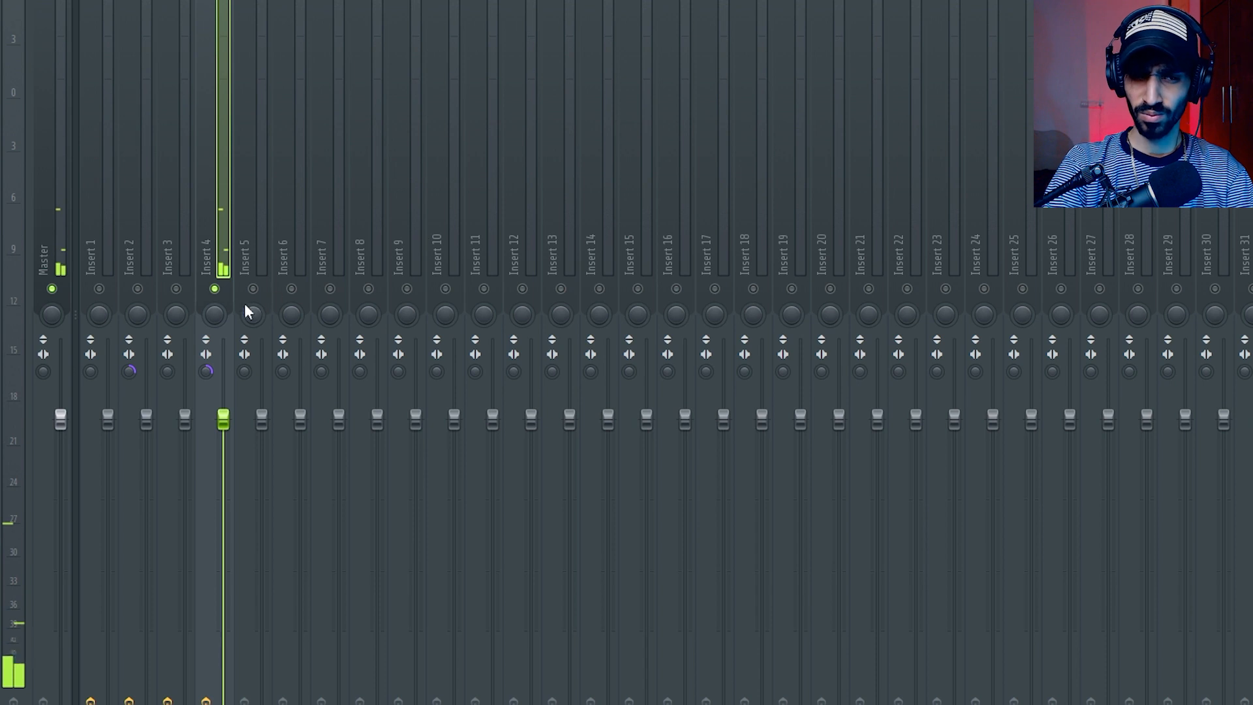
{"action": "right_click", "coordinate": [216, 290]}
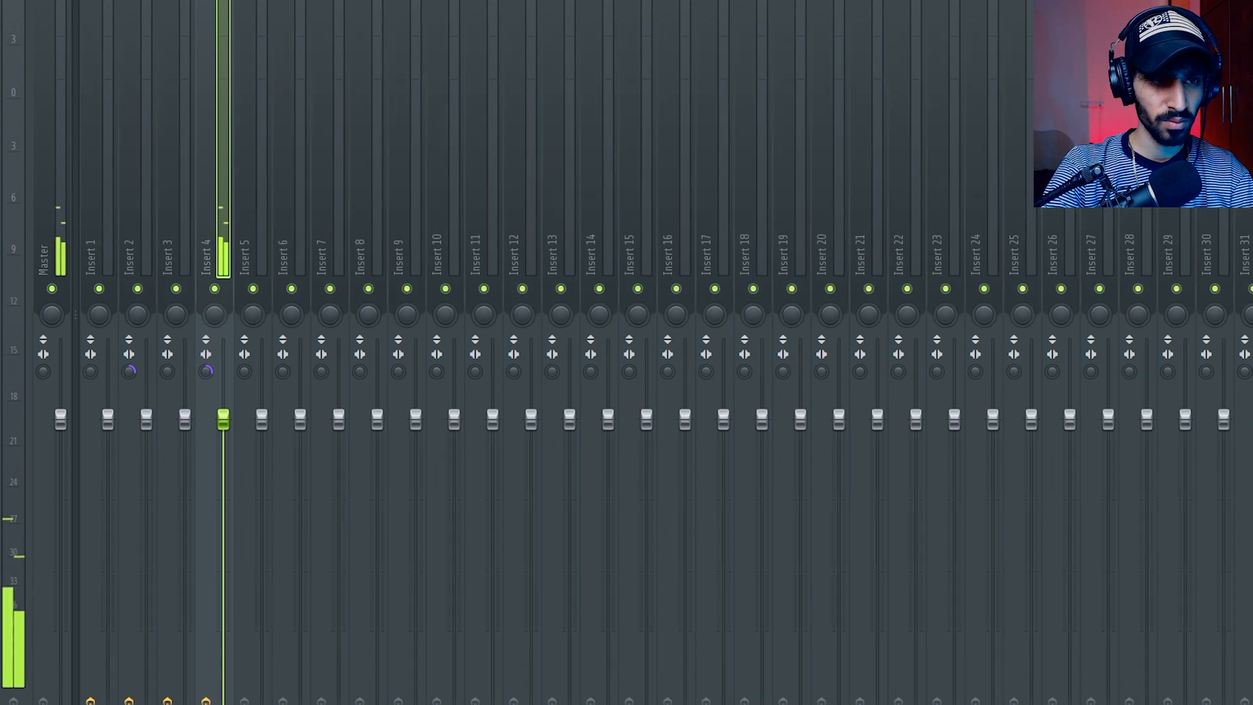
Play the song from bar 9 and lower the Insert 4 mixer fader slightly.
{"action": "key", "text": "F9"}
{"action": "left_click", "coordinate": [472, 4]}
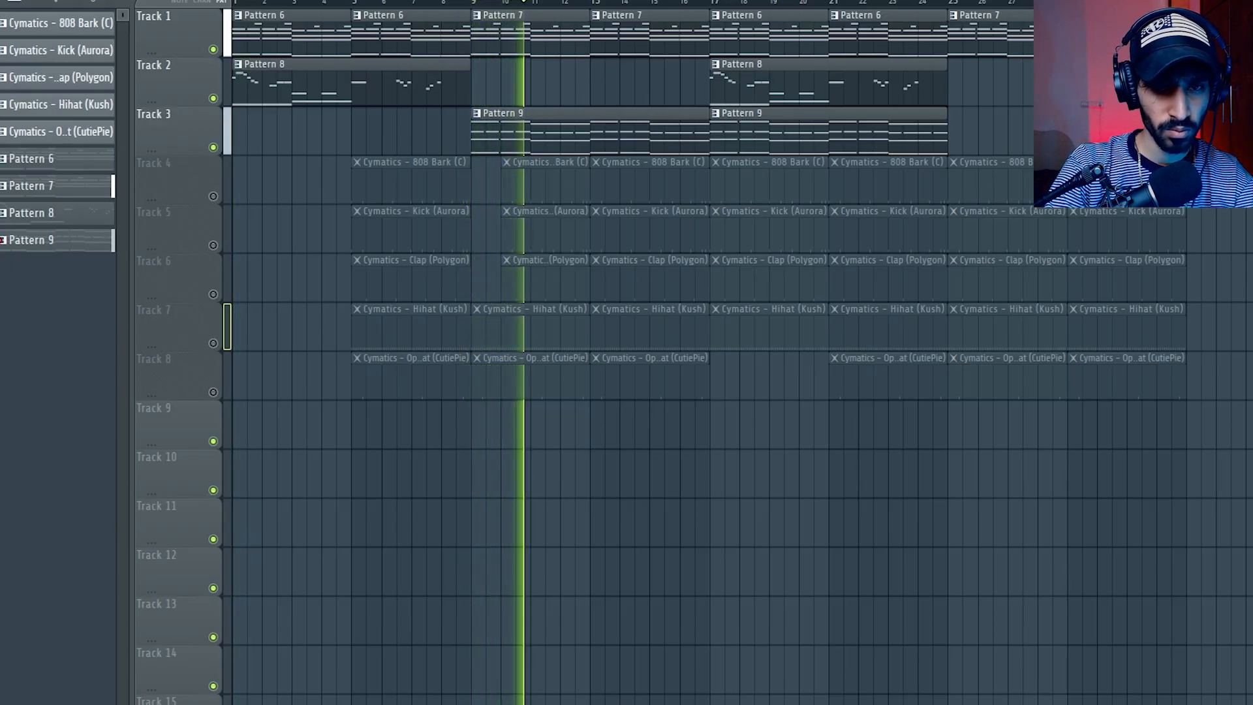
{"action": "key", "text": "F9"}
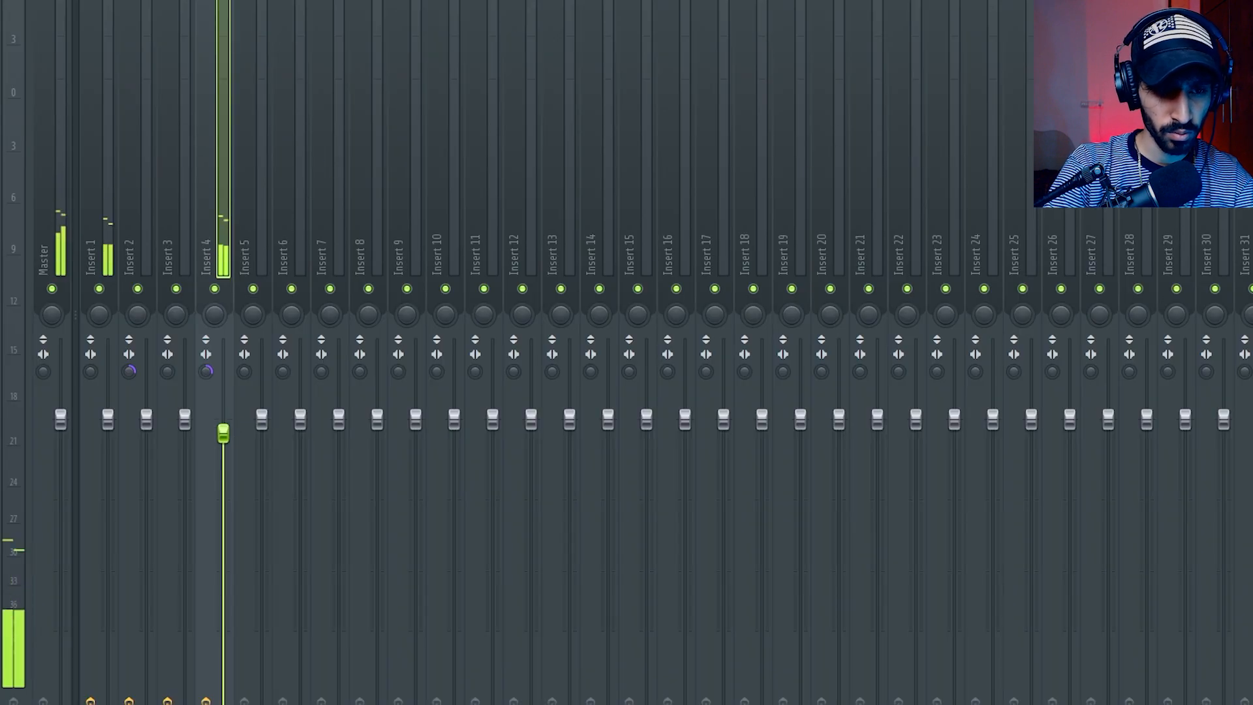
{"action": "key", "text": "F9"}
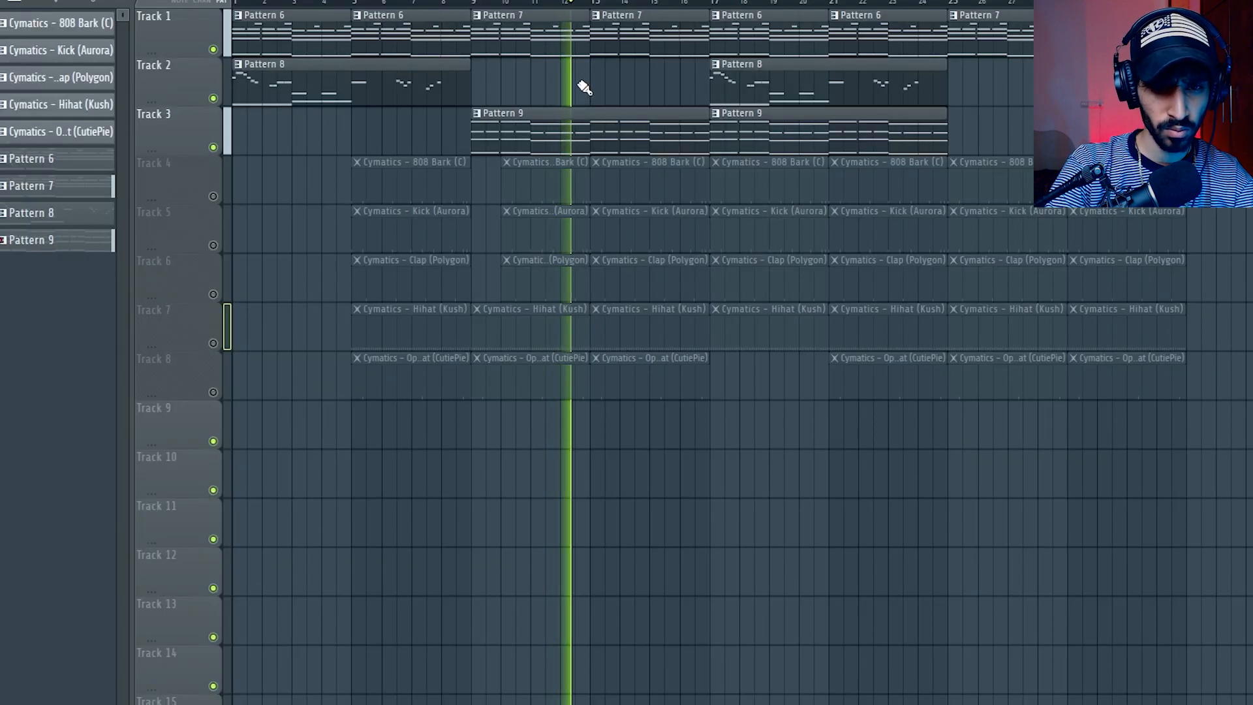
Move all the Cymatics drum clips on Tracks 4 to 8 down three tracks, to Tracks 7 to 11.
{"action": "left_click_drag", "start_coordinate": [1173, 254], "coordinate": [336, 456]}
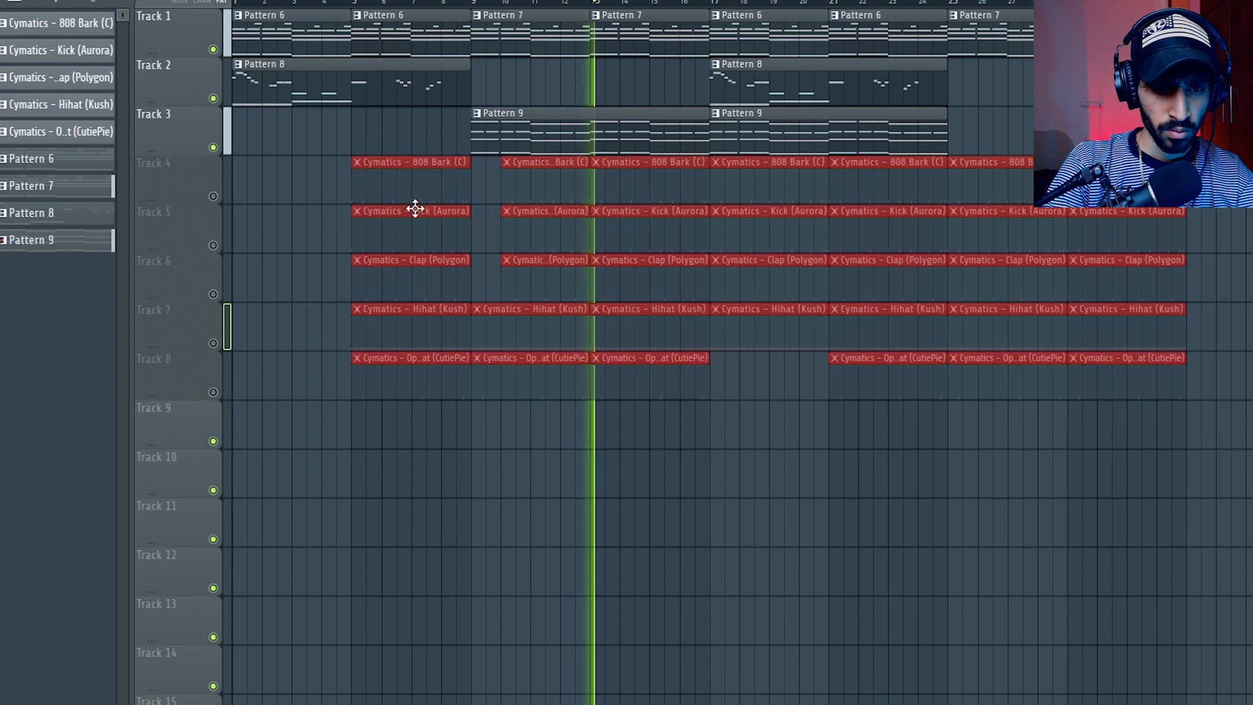
{"action": "left_click_drag", "start_coordinate": [414, 207], "coordinate": [423, 348]}
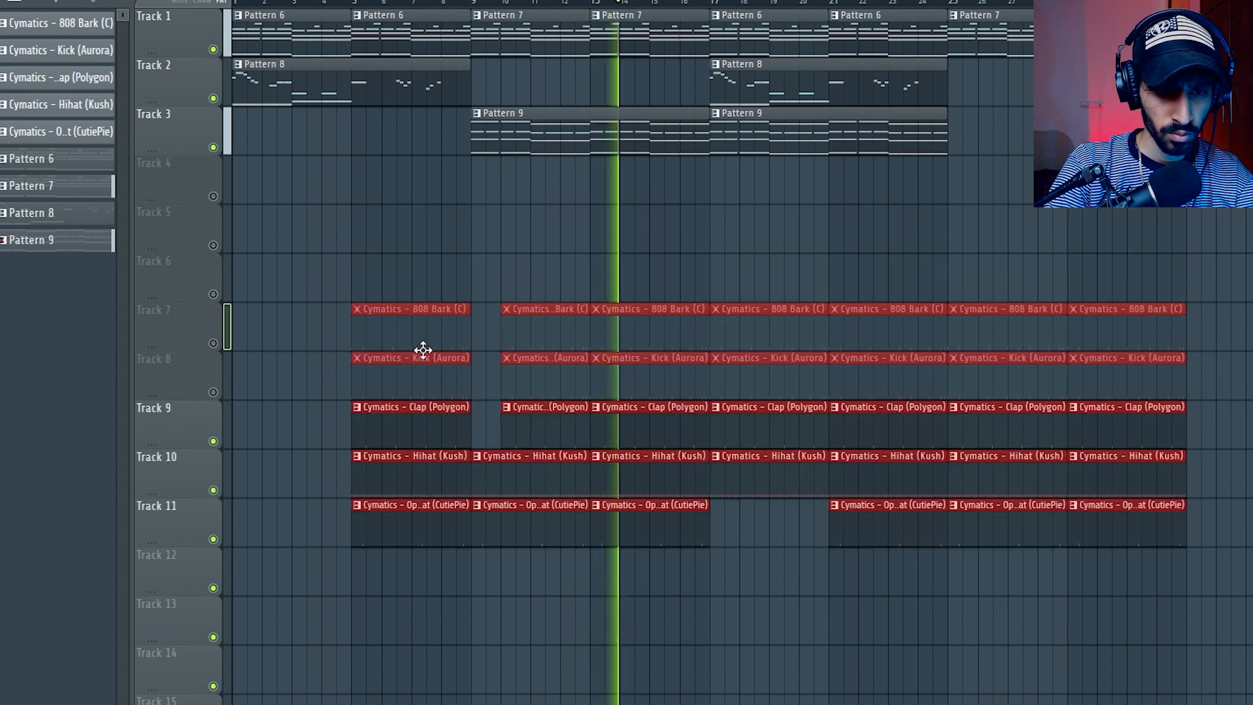
{"action": "left_click", "coordinate": [341, 232]}
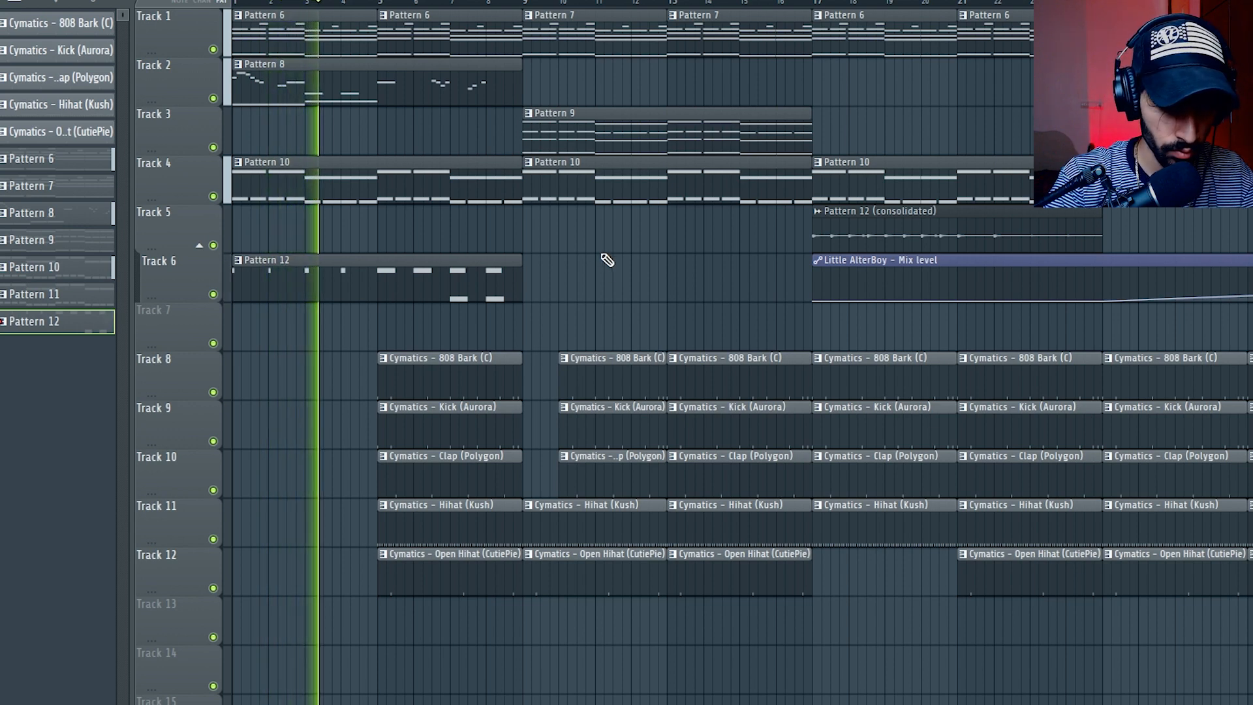
Add a two-beat C#5 note half a beat before bar 3 in the Pattern 12 clip on Track 6.
{"action": "double_click", "coordinate": [295, 279]}
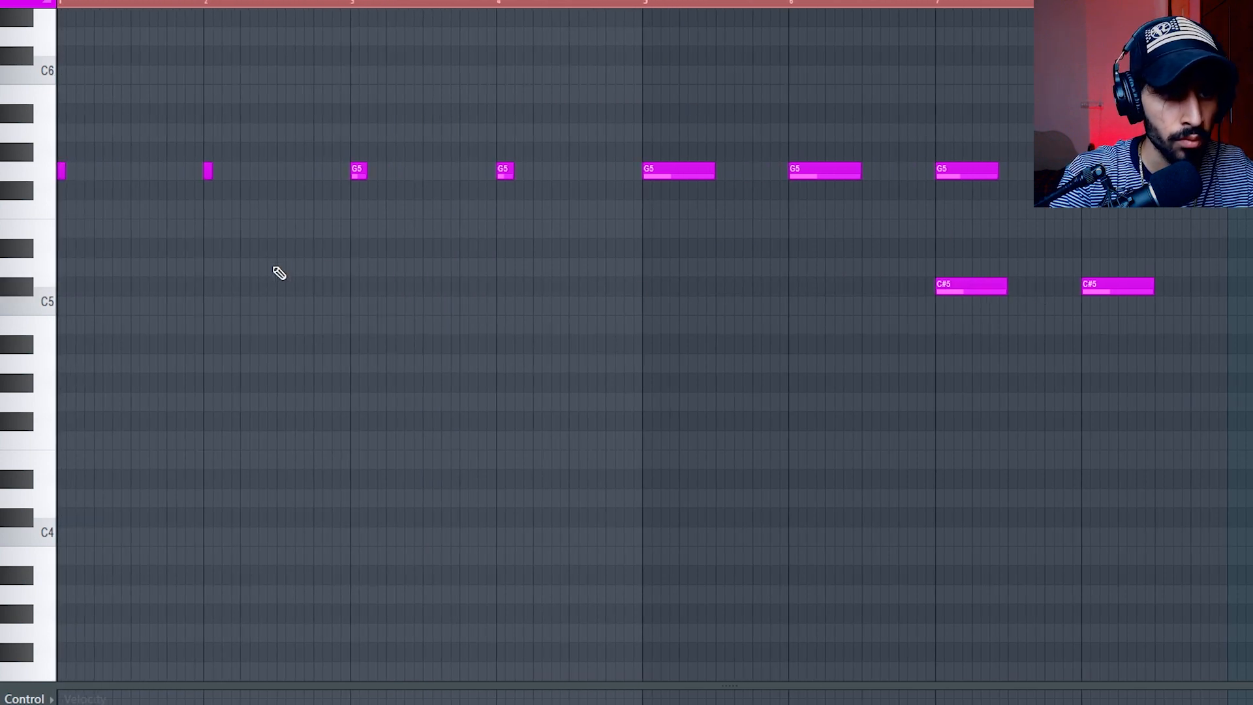
{"action": "left_click", "coordinate": [358, 283]}
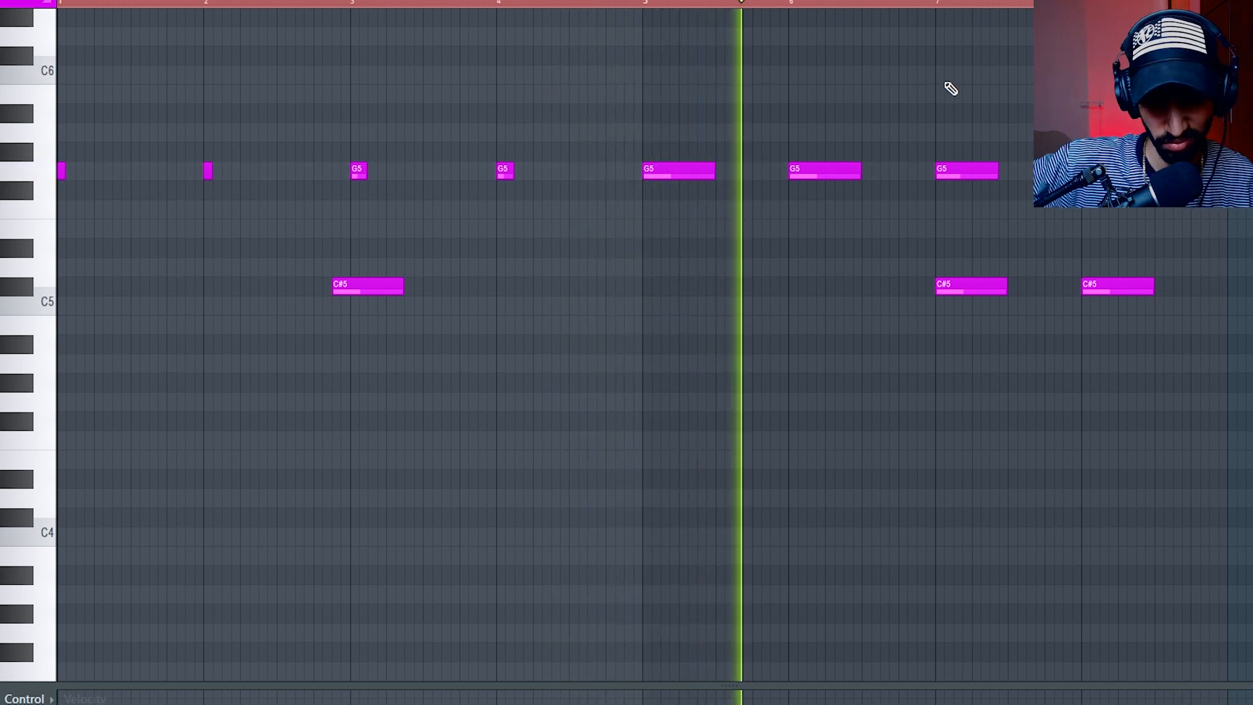
{"action": "left_click", "coordinate": [1245, 3]}
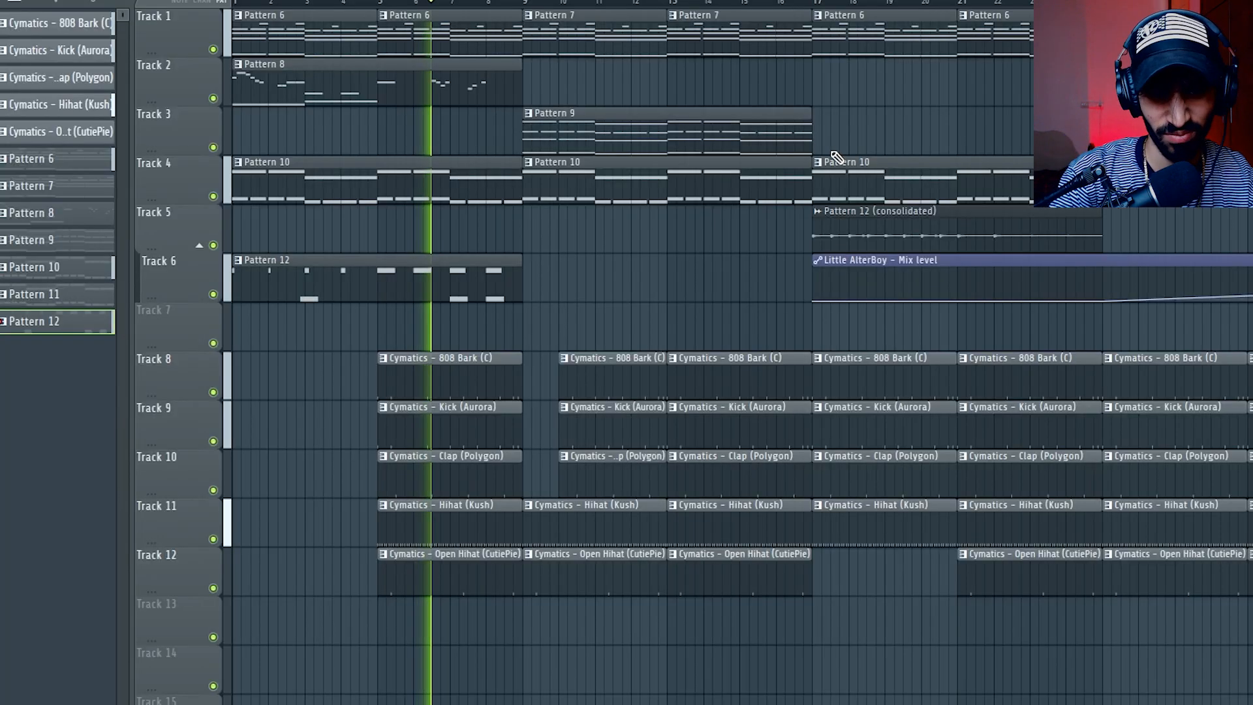